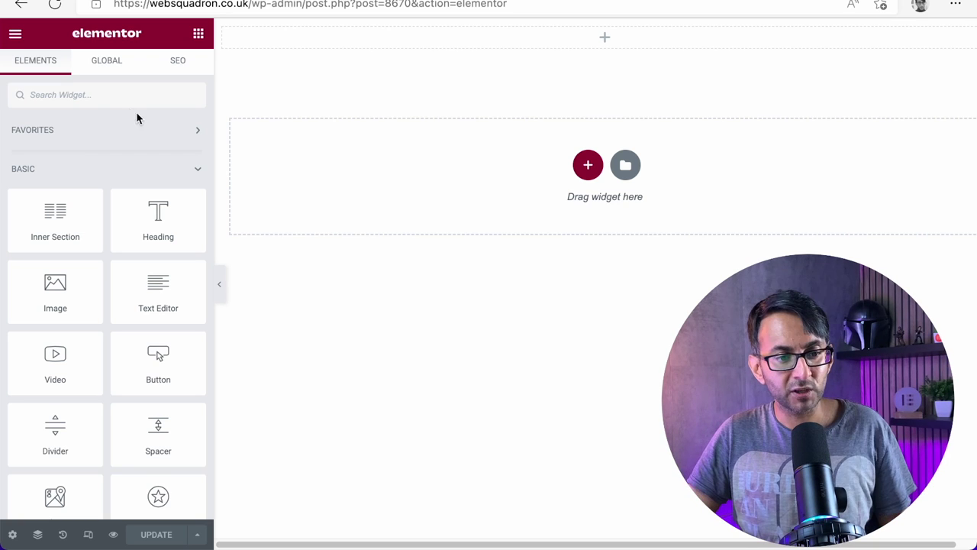
Step: Add a Testimonial Carousel widget to the page and delete its second and third slides
type("test")
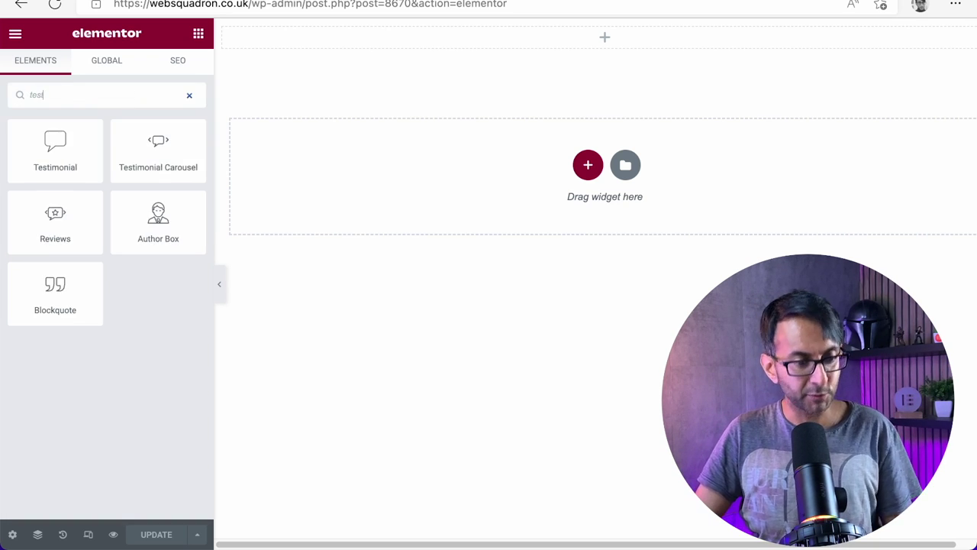
left_click_drag(158, 152, 463, 192)
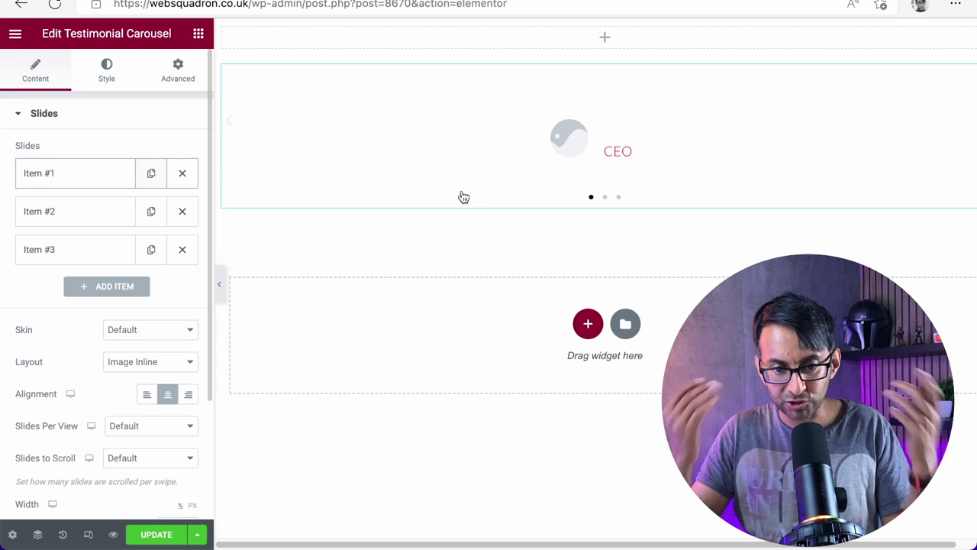
left_click(182, 251)
left_click(182, 212)
Step: Clear the content text, image, name and title of the carousel's remaining slide
left_click(72, 175)
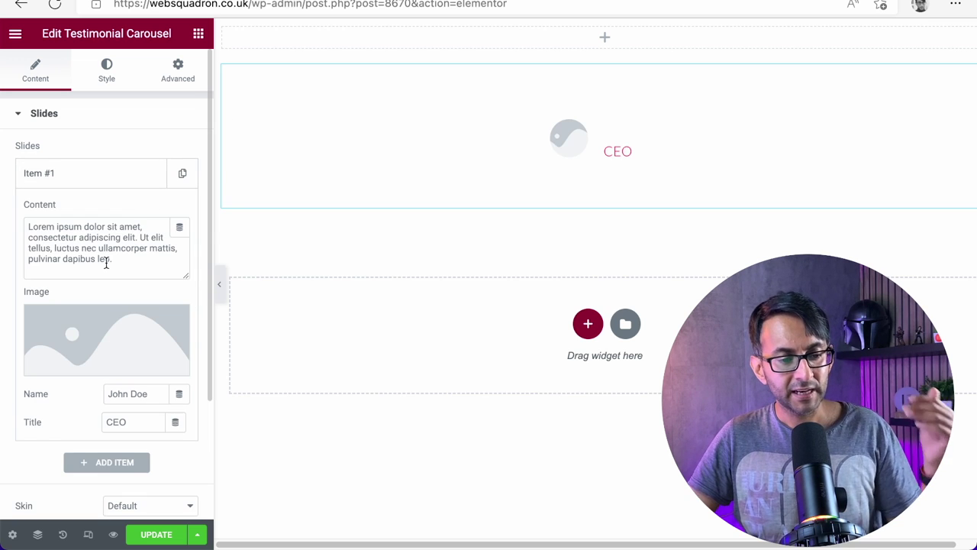
key("ctrl+a")
key("BackSpace")
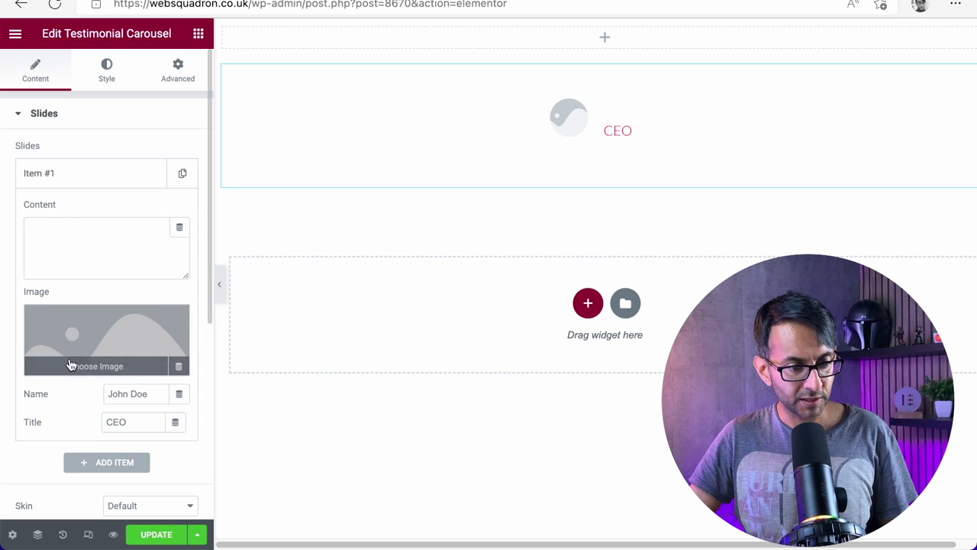
left_click(174, 321)
left_click_drag(155, 392, 83, 416)
key("BackSpace")
key("BackSpace")
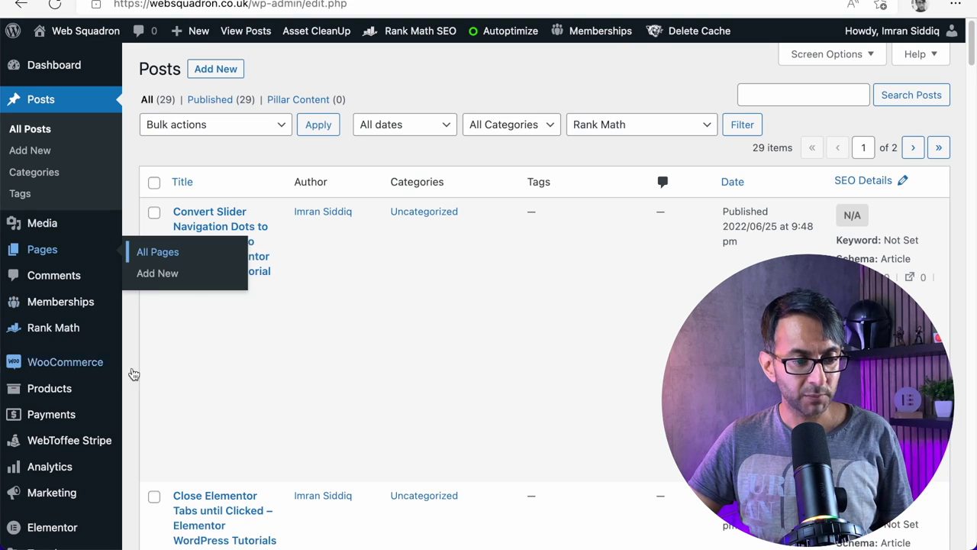
Step: Switch to the WordPress dashboard and open the list of saved Elementor templates
mouse_move(71, 469)
scroll(15, 447, "down", 3)
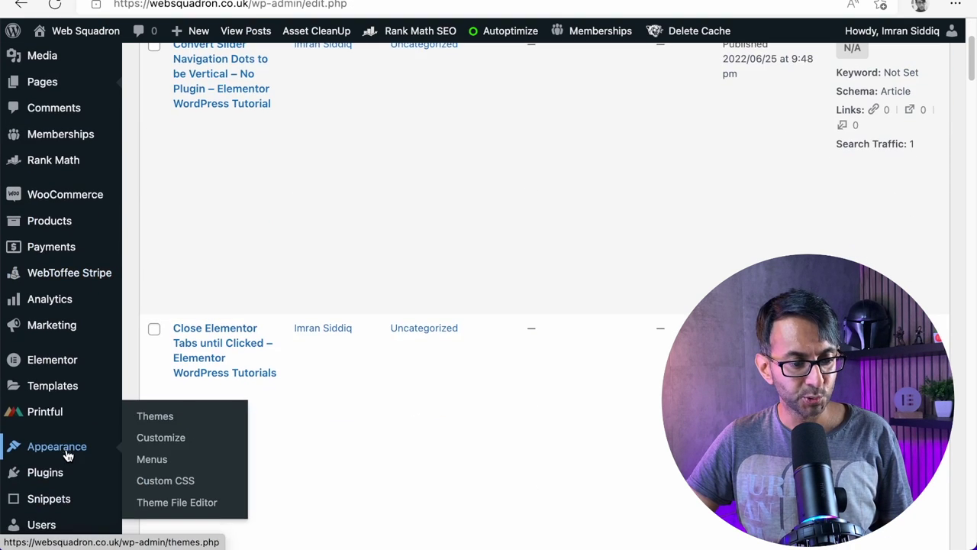
mouse_move(63, 391)
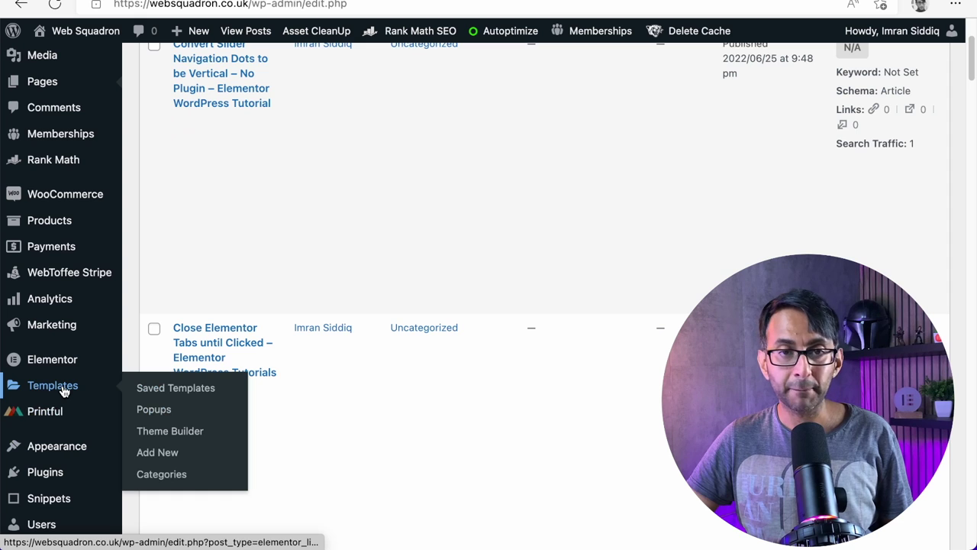
left_click(162, 390)
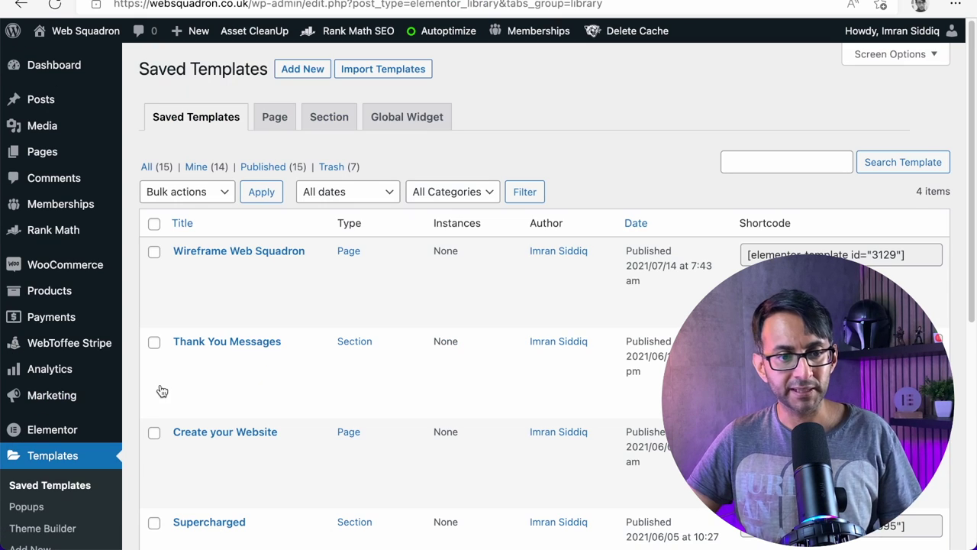
Step: Create a new template of type Section named PostCarousel1
left_click(302, 76)
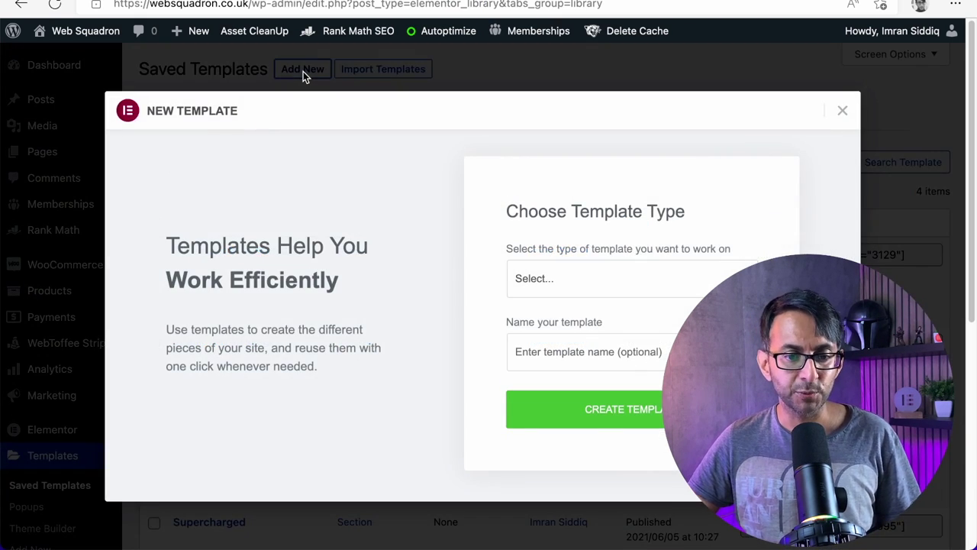
left_click(617, 281)
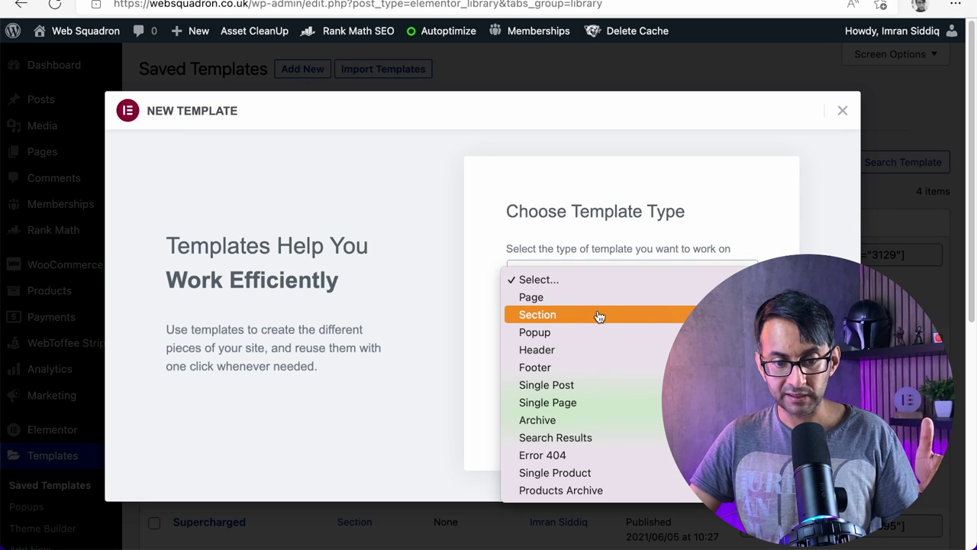
left_click(599, 315)
left_click(592, 356)
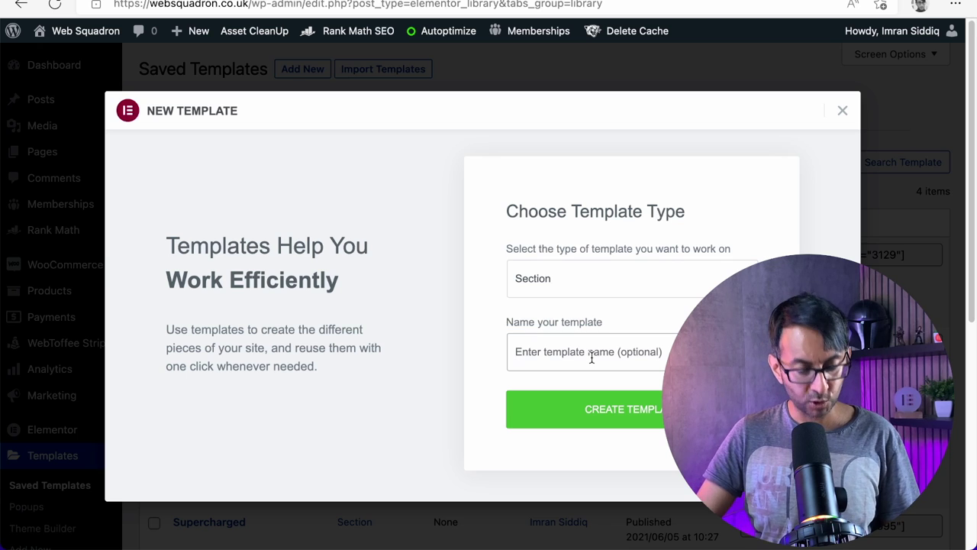
type("PostCarousel1")
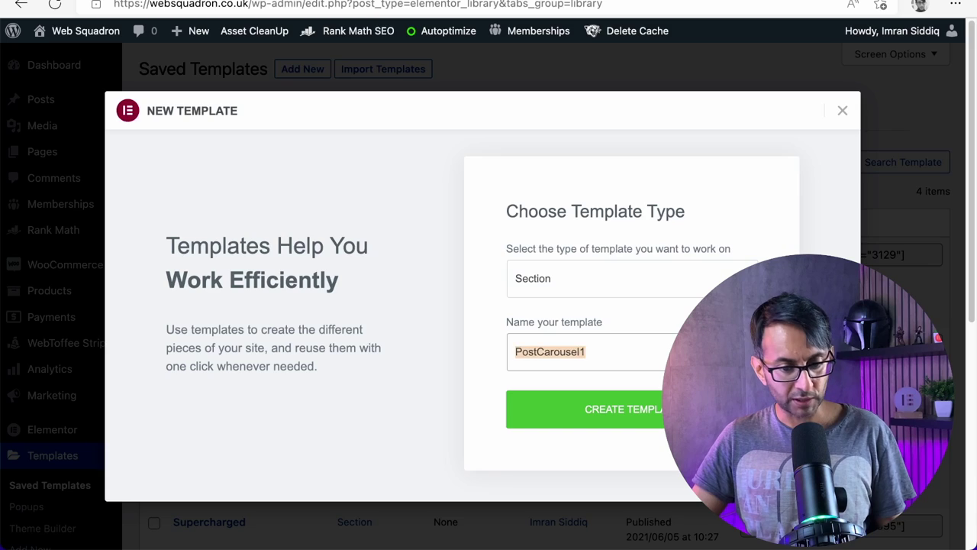
left_click(656, 420)
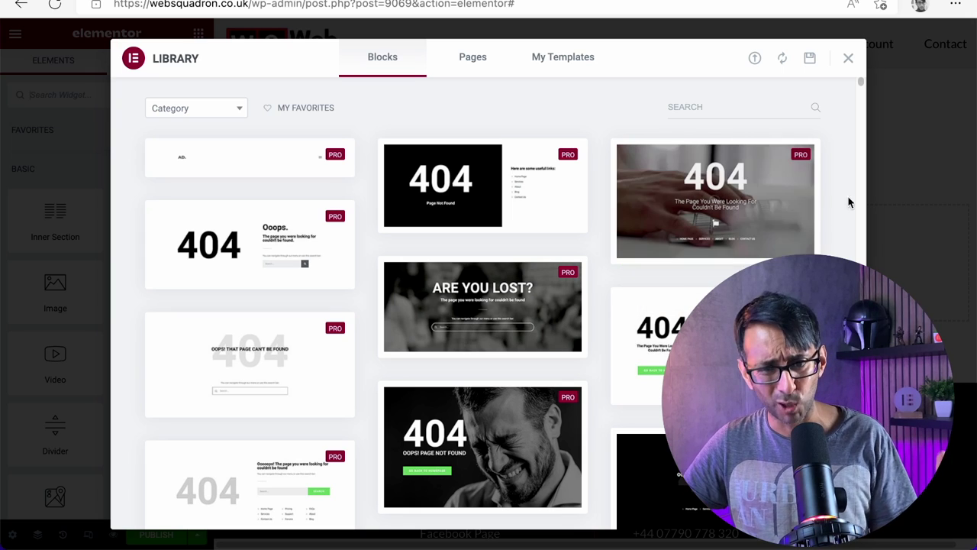
Step: Close the template library and add a Posts widget to the empty template
left_click(850, 61)
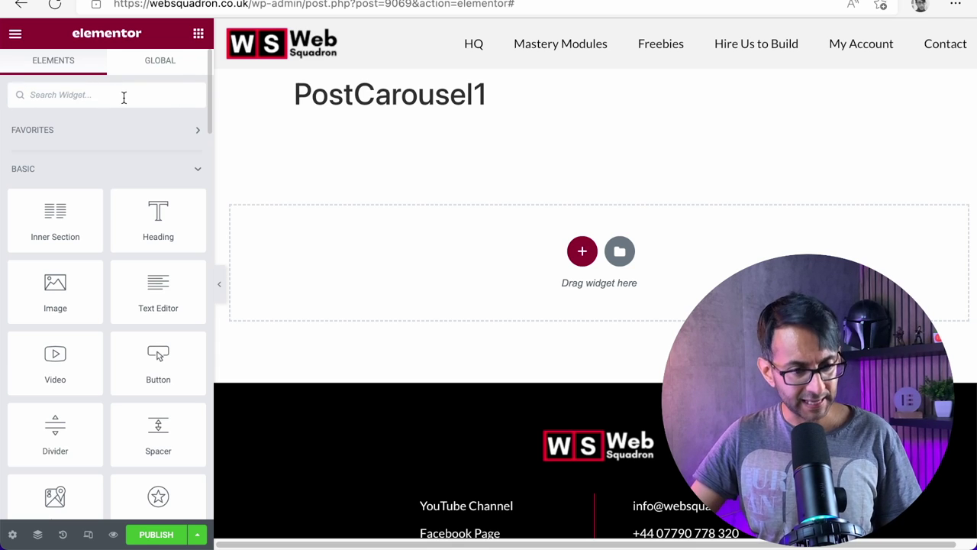
type("post")
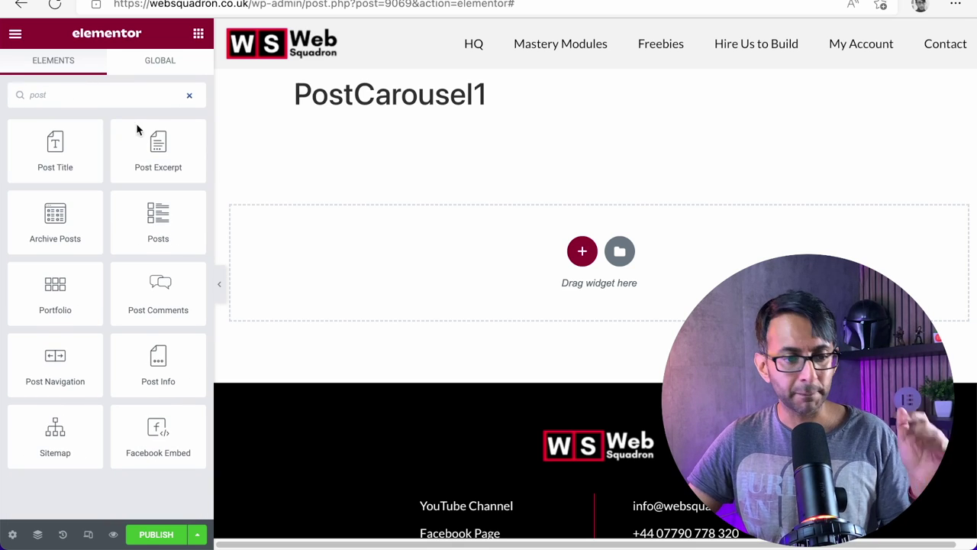
left_click_drag(158, 218, 399, 236)
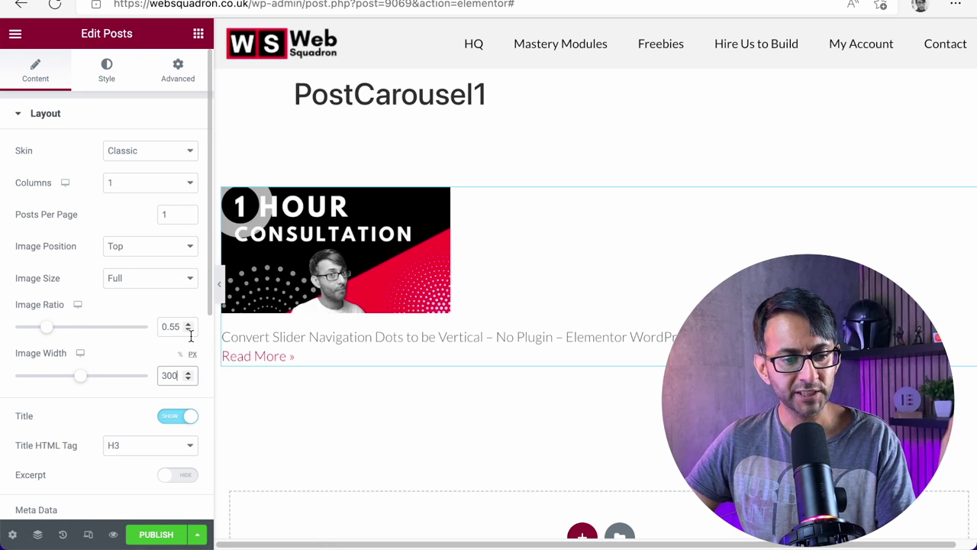
Step: Try an image ratio of 0.6 on the Posts widget and return it to 0.55
mouse_move(53, 332)
left_mouse_down()
mouse_move(78, 336)
mouse_move(57, 337)
left_mouse_up()
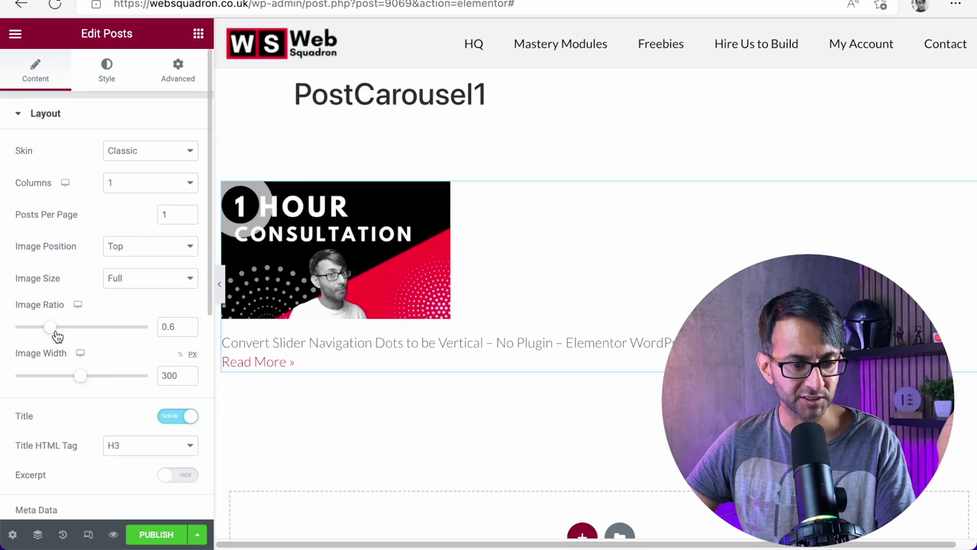
left_click(188, 329)
left_click(188, 329)
left_click(188, 329)
left_click(187, 329)
left_click(188, 329)
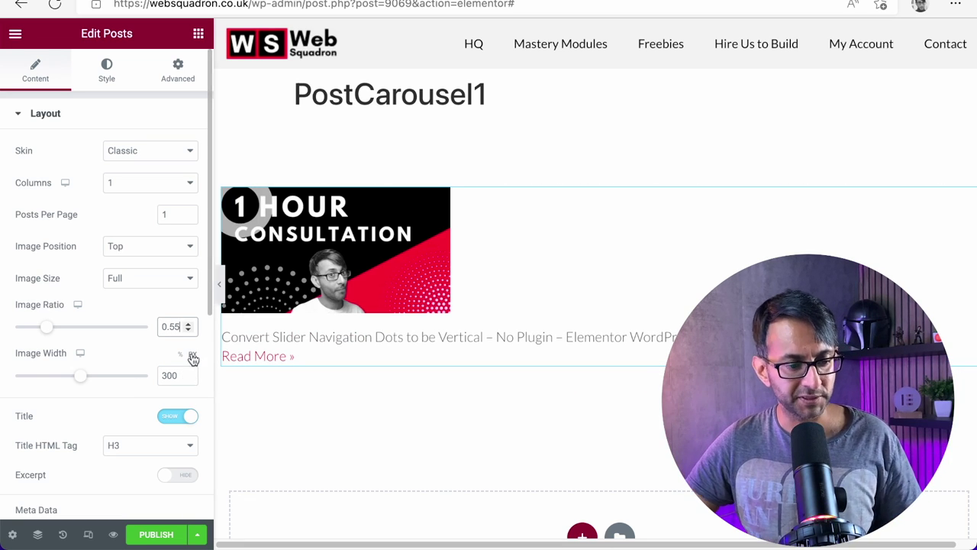
Step: Try showing the post excerpt in the Posts widget and hide it again
scroll(194, 360, "down", 3)
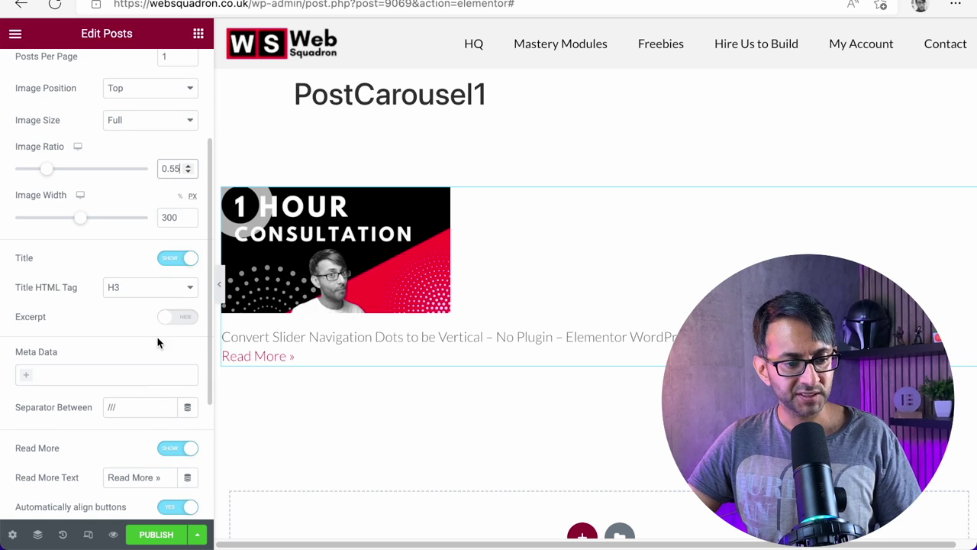
scroll(158, 341, "down", 1)
left_click(173, 287)
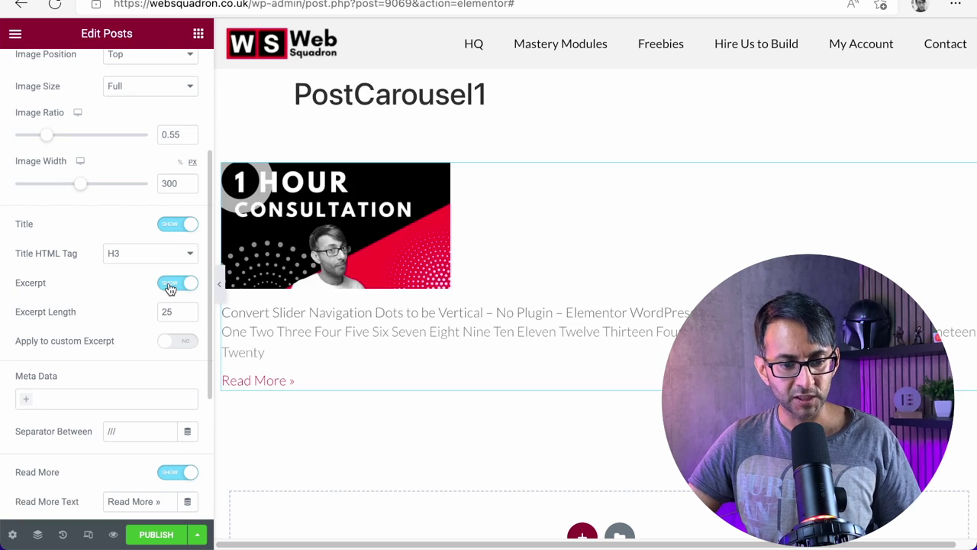
left_click(169, 286)
left_click(170, 286)
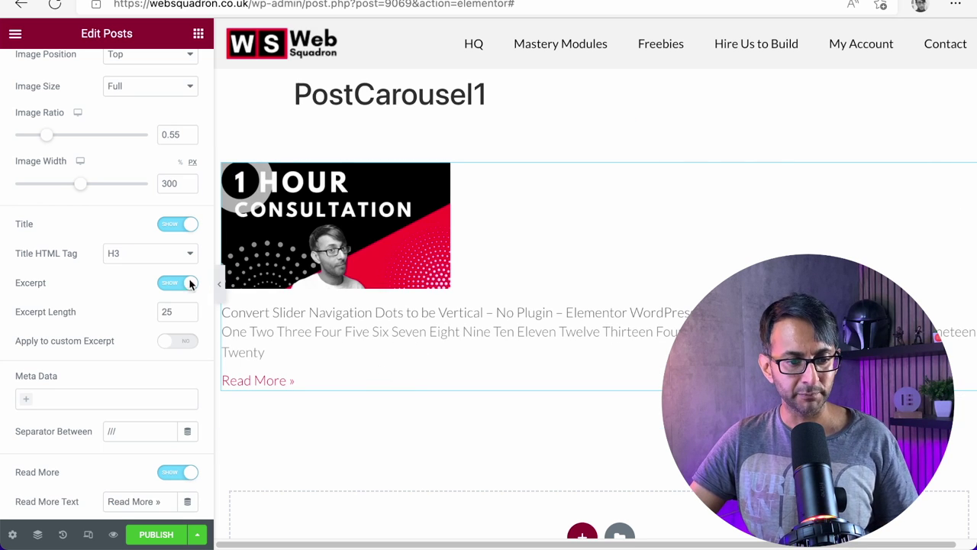
left_click(173, 283)
scroll(72, 368, "down", 2)
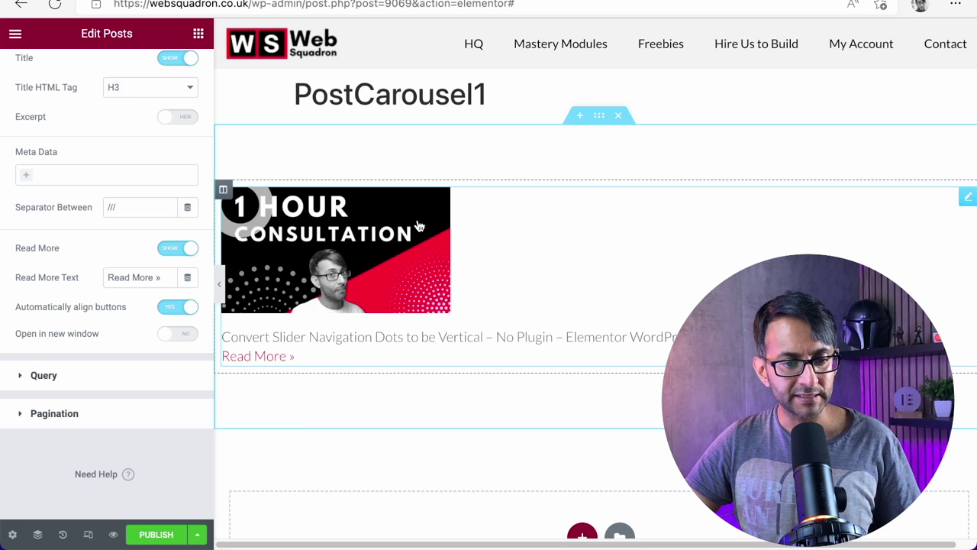
Step: Set the minimum height of the section containing the Posts widget to 300 px
left_click(601, 118)
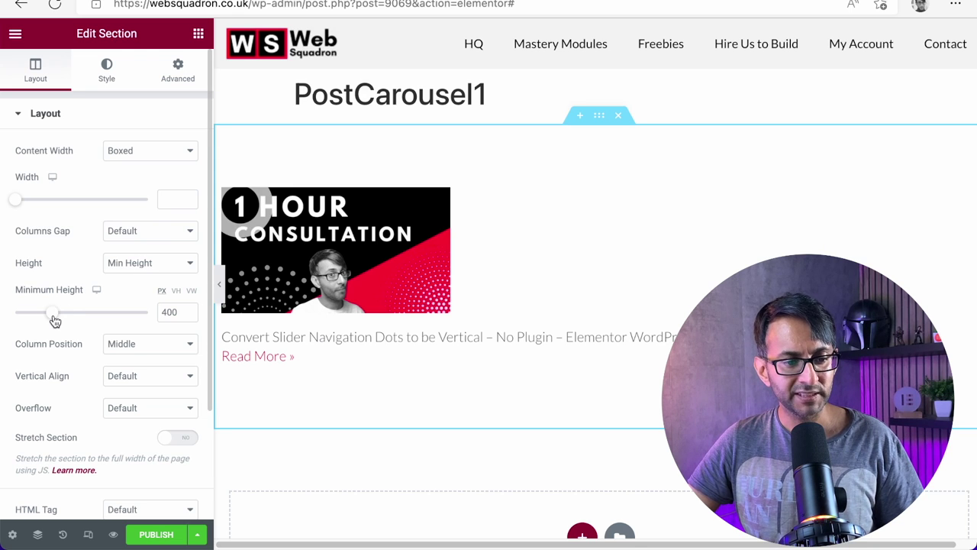
mouse_move(55, 318)
left_mouse_down()
mouse_move(65, 317)
mouse_move(48, 318)
left_mouse_up()
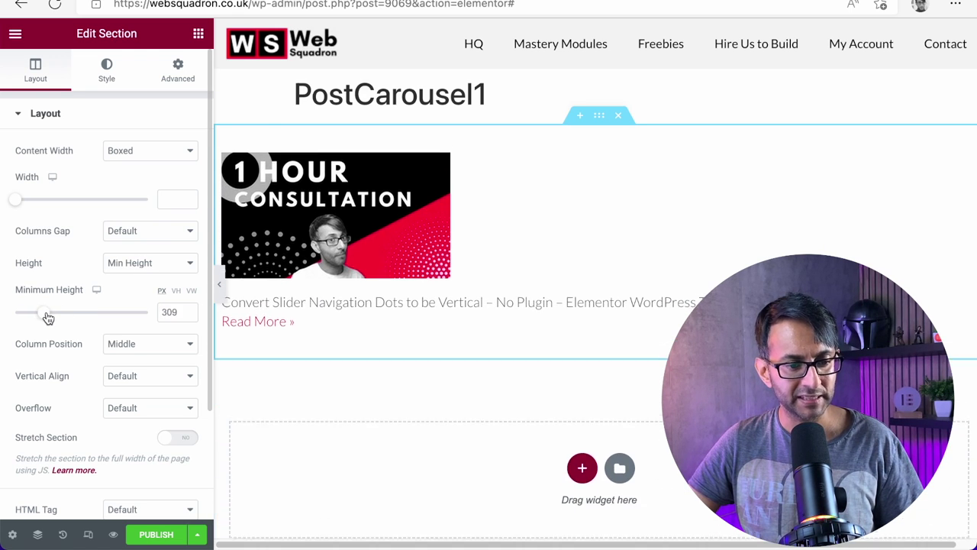
double_click(171, 312)
type("300")
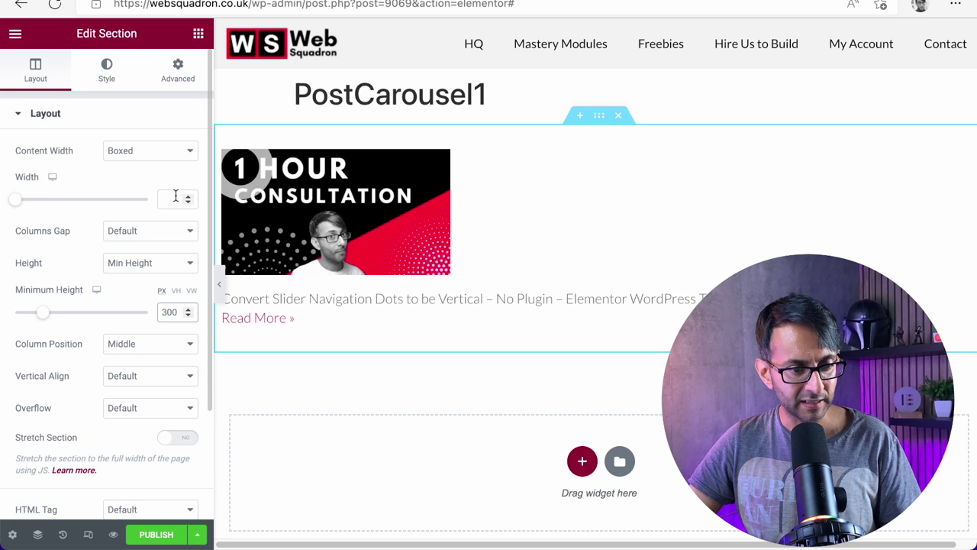
Step: Set the section's boxed content width to 300, after trying 400
left_click(165, 198)
type("400")
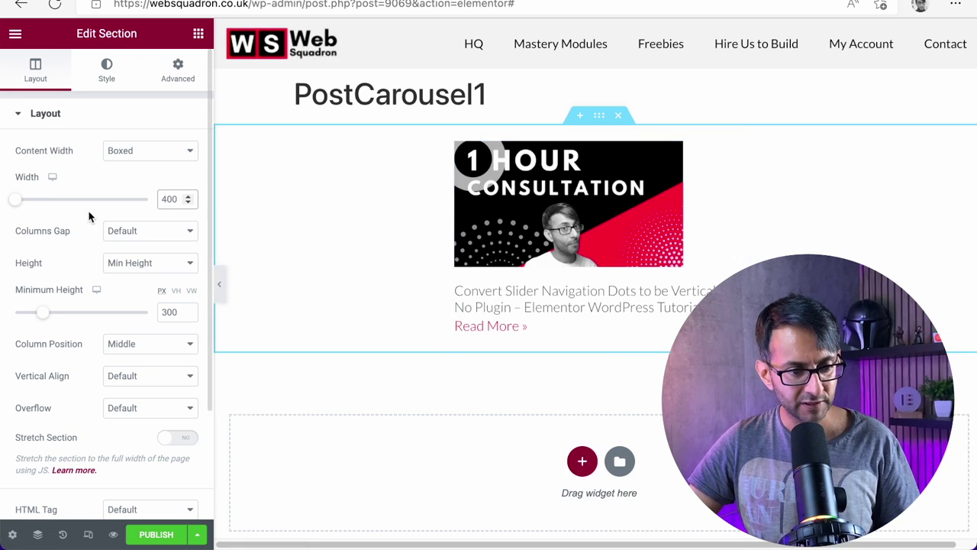
left_click_drag(181, 199, 99, 199)
type("300")
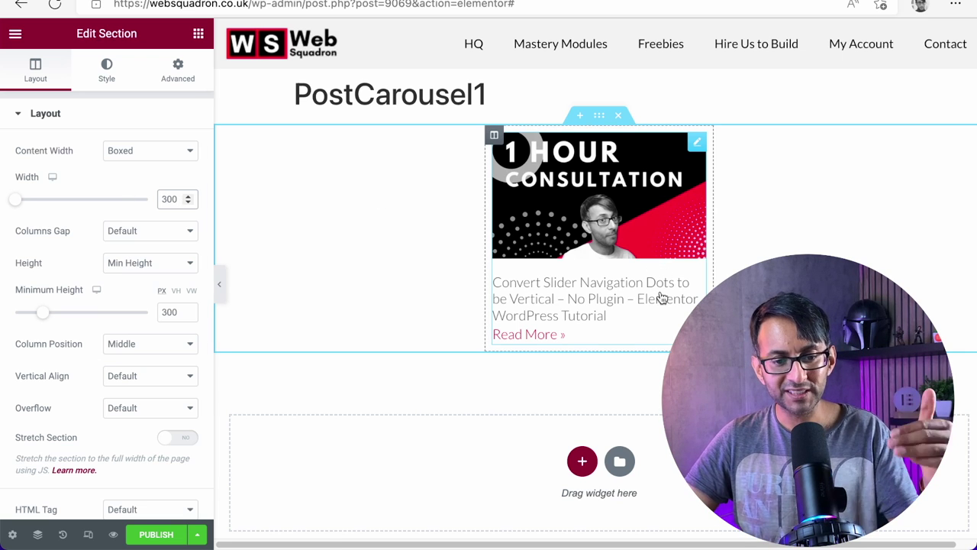
Step: Review the source options in the Posts widget's query settings, keeping Posts as the source
left_click(394, 258)
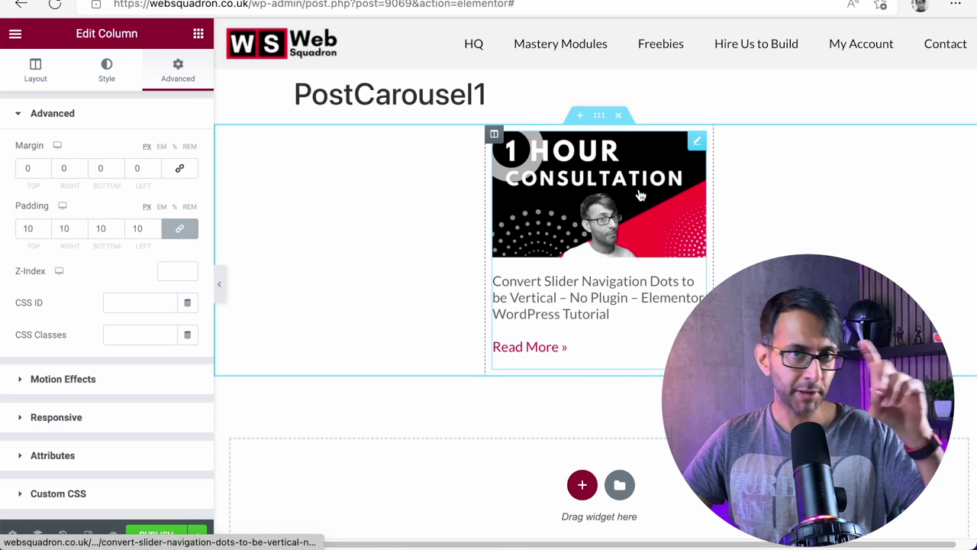
left_click(697, 140)
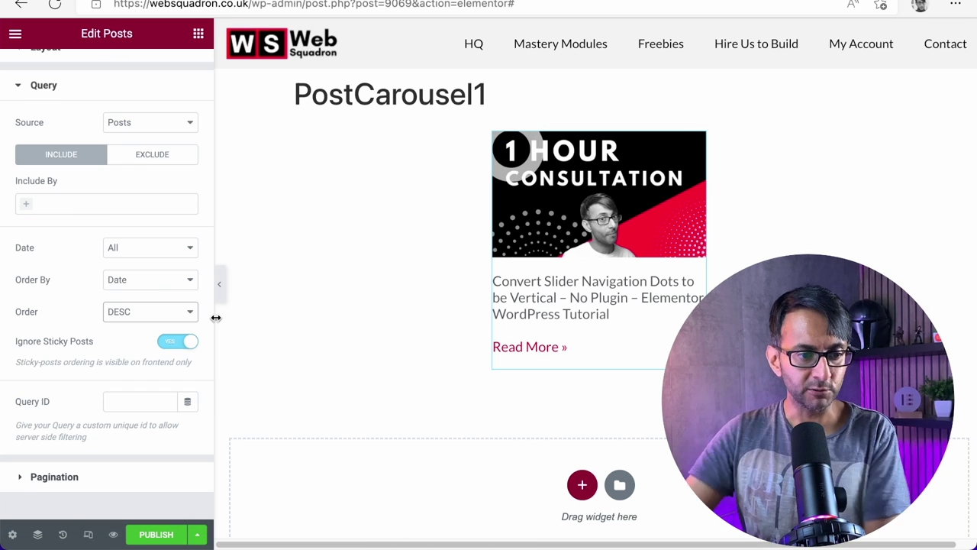
scroll(87, 183, "up", 2)
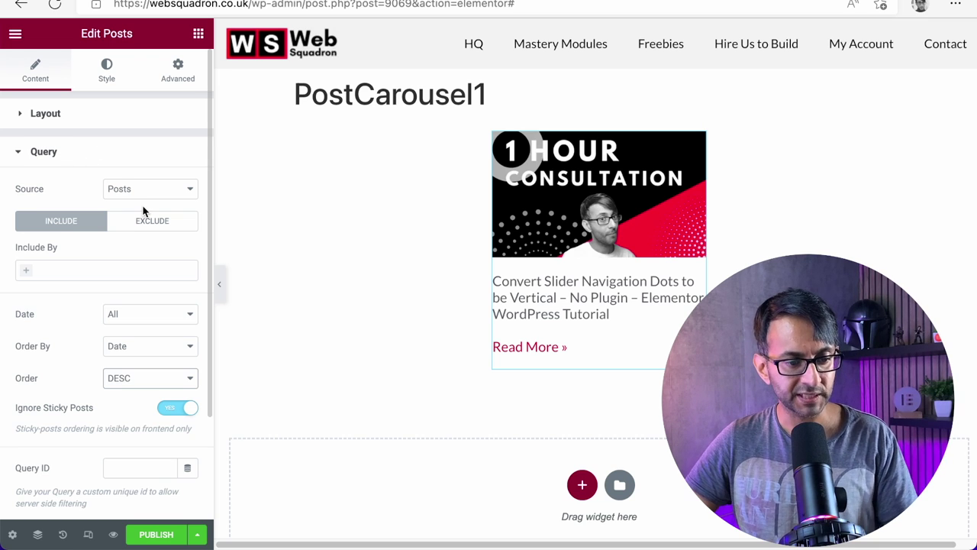
scroll(142, 206, "down", 1)
left_click(155, 165)
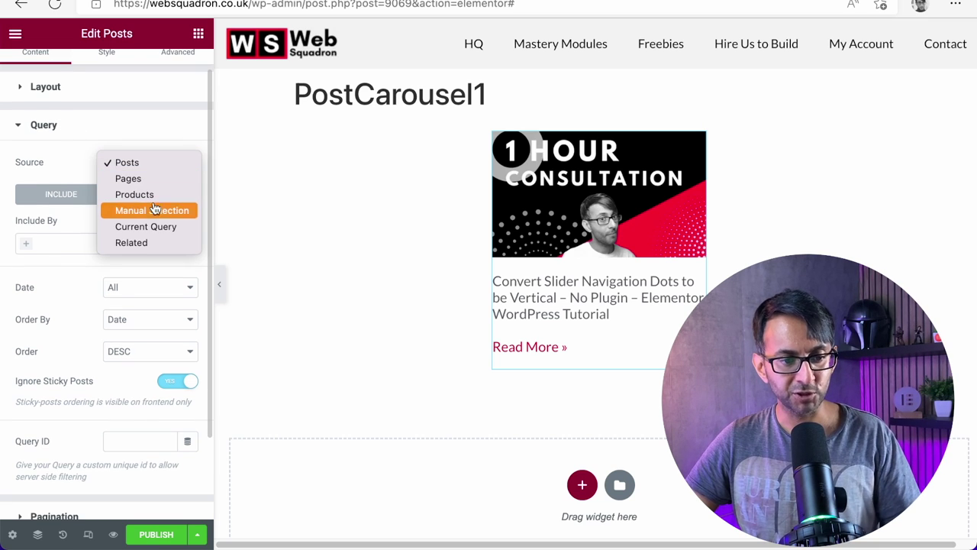
left_click(77, 168)
left_click(126, 170)
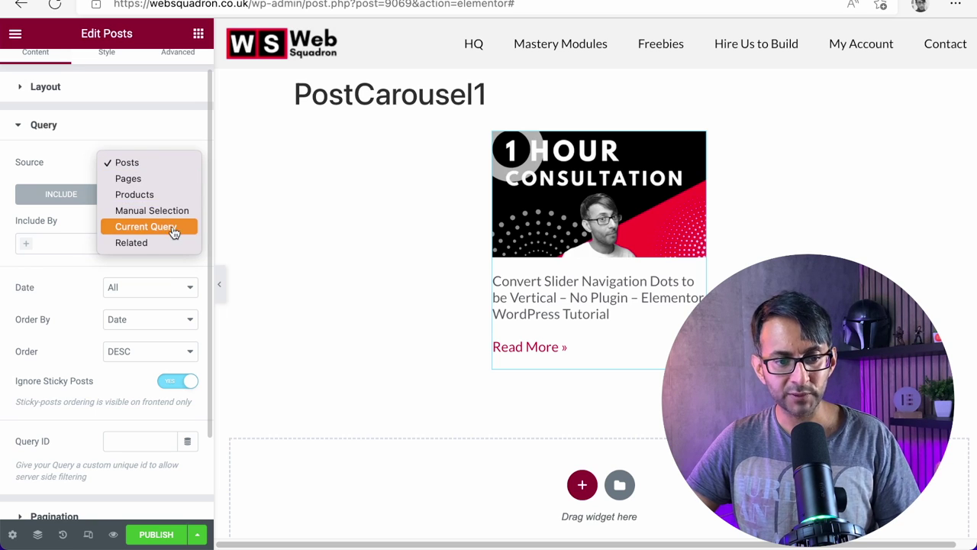
left_click(74, 174)
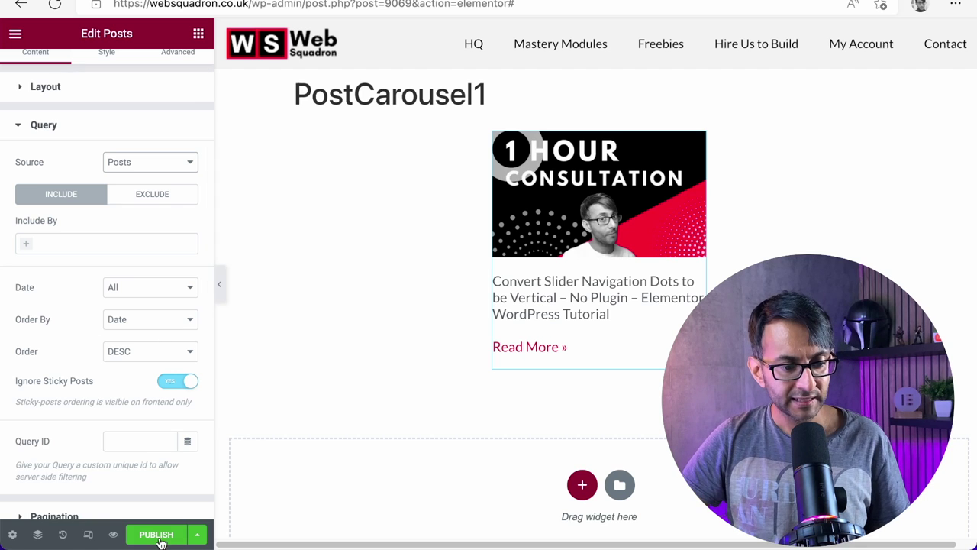
Step: Publish the PostCarousel1 section template
left_click(160, 536)
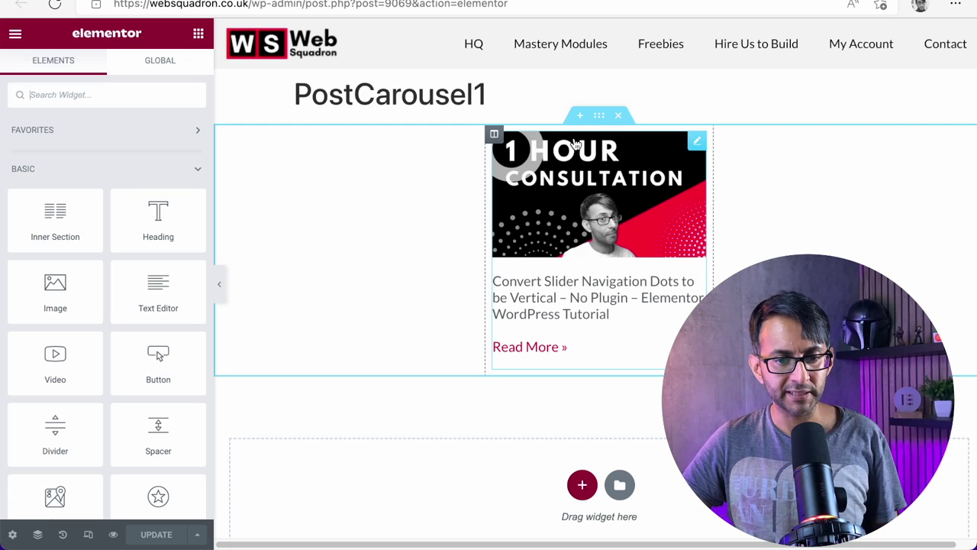
right_click(596, 122)
key("Escape")
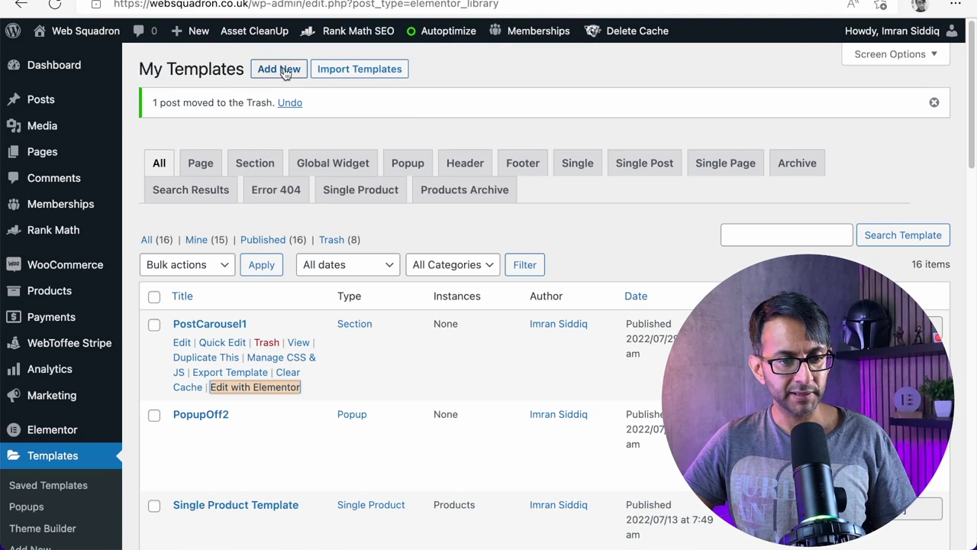
Step: Create a new template of type Section named PostCarousel2
left_click(284, 71)
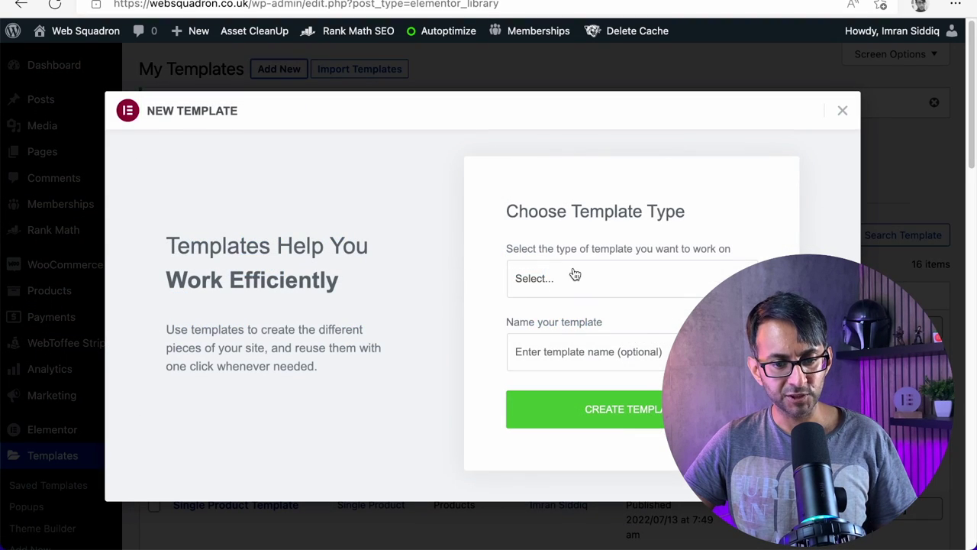
left_click(573, 276)
left_click(569, 315)
left_click(579, 359)
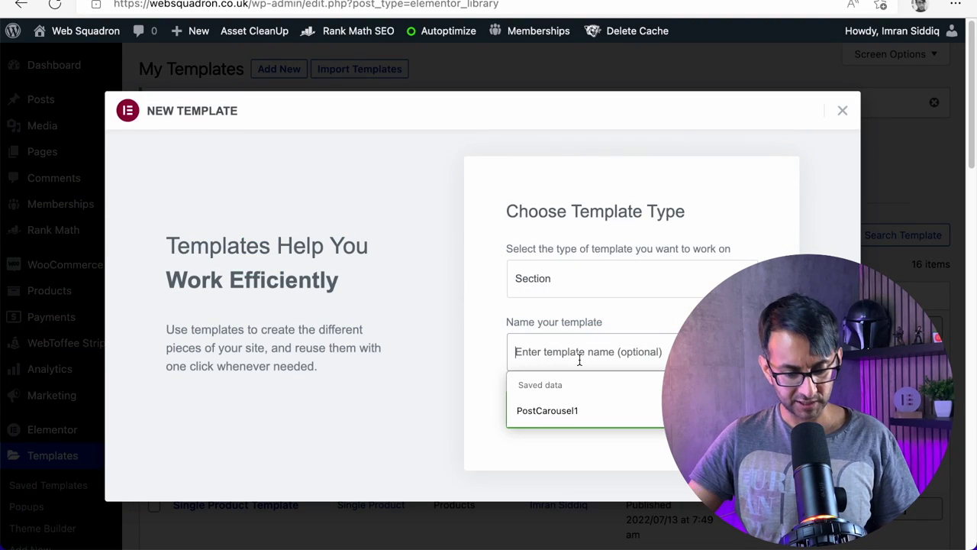
left_click(575, 407)
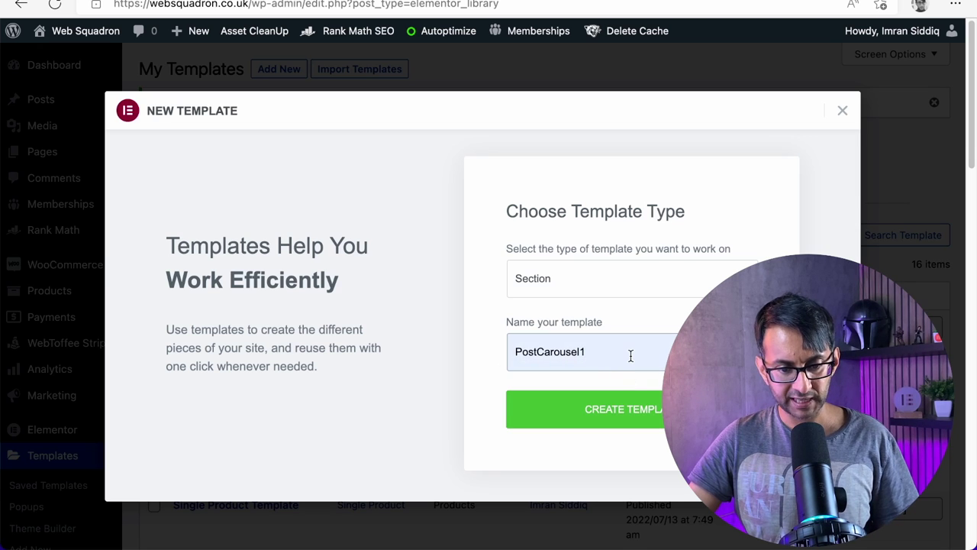
key("BackSpace")
type("2")
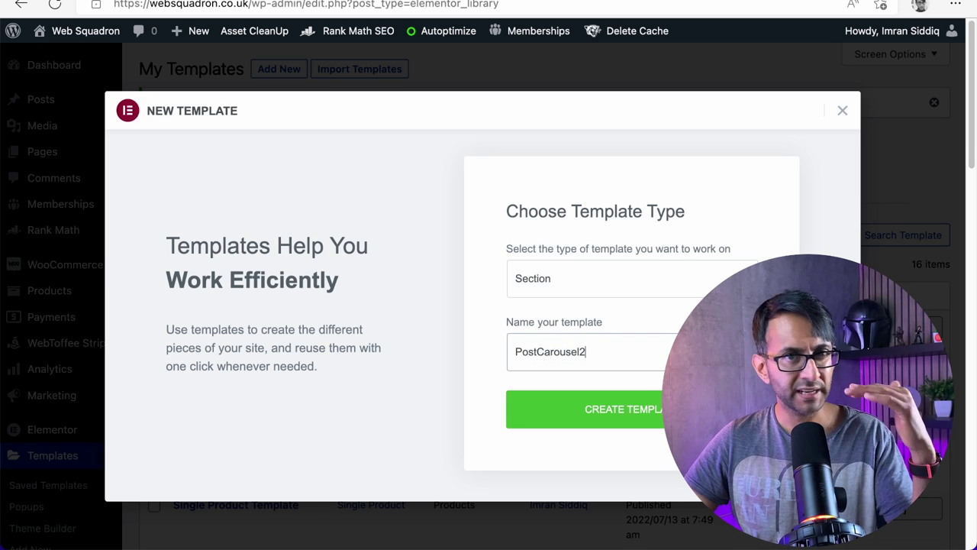
left_click(628, 413)
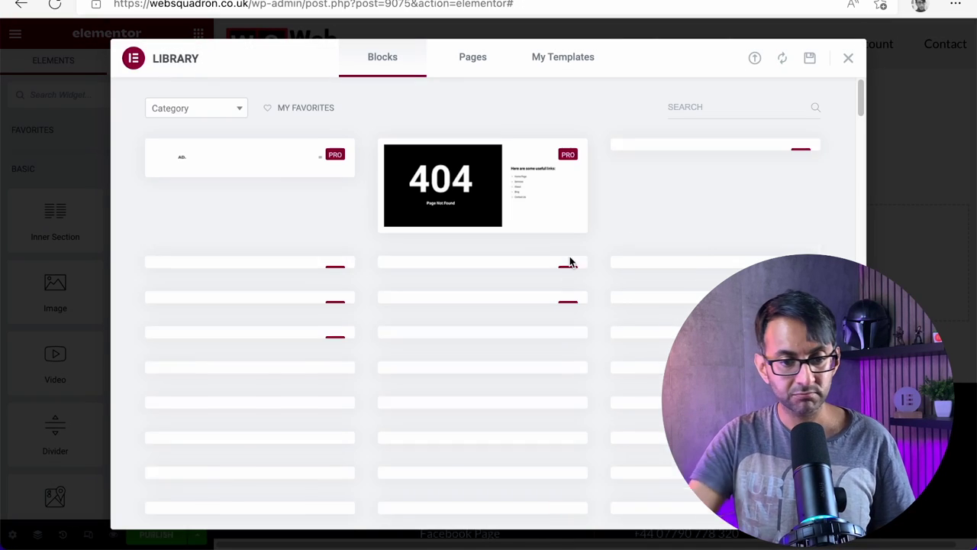
Step: Dismiss the template library and paste the copied Posts section into the empty PostCarousel2 canvas
left_click(848, 58)
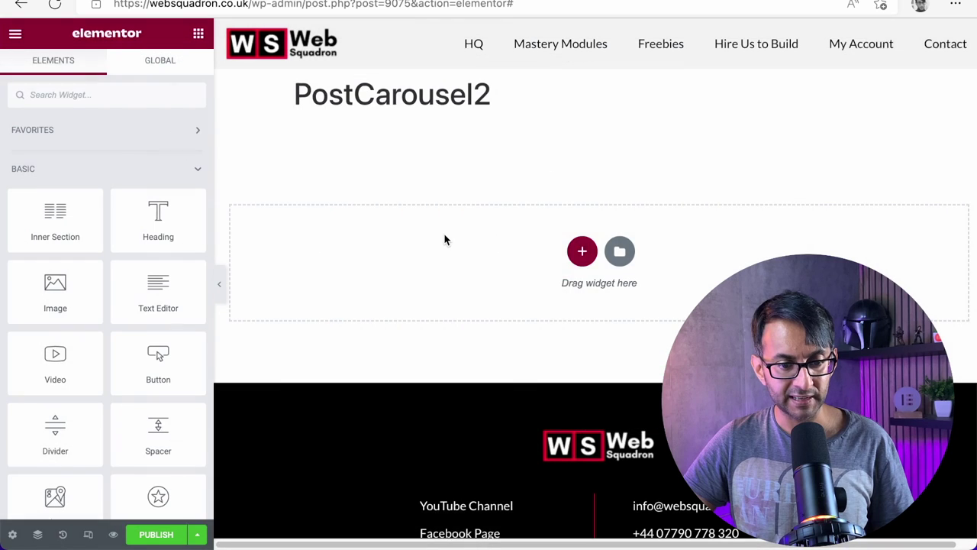
right_click(445, 239)
left_click(480, 250)
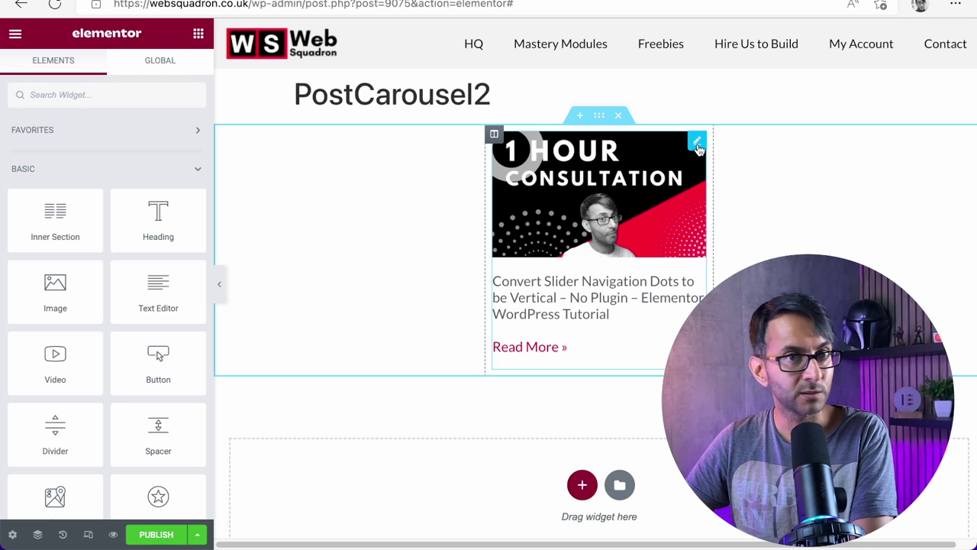
Step: Set the Posts widget's query offset to 1 in the Exclude settings of PostCarousel2
left_click(697, 144)
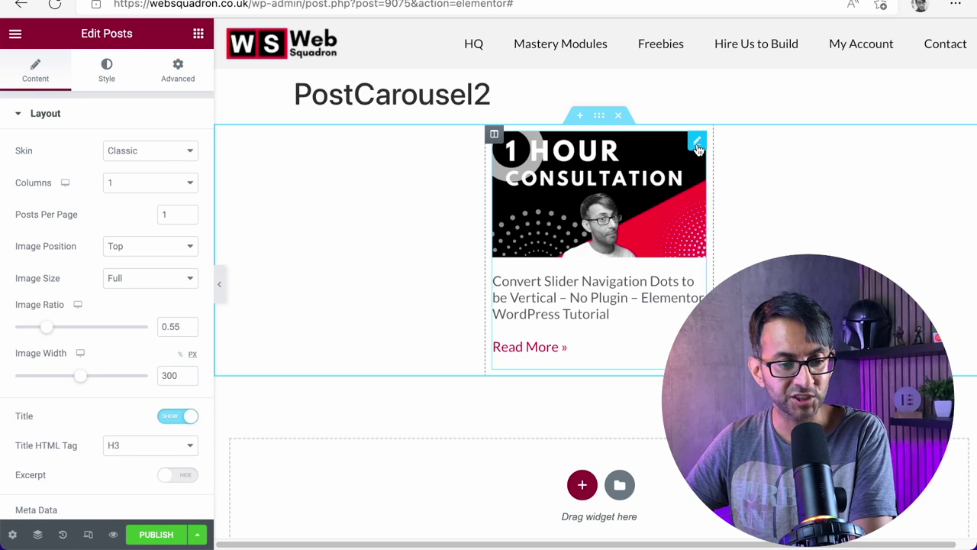
scroll(45, 351, "down", 5)
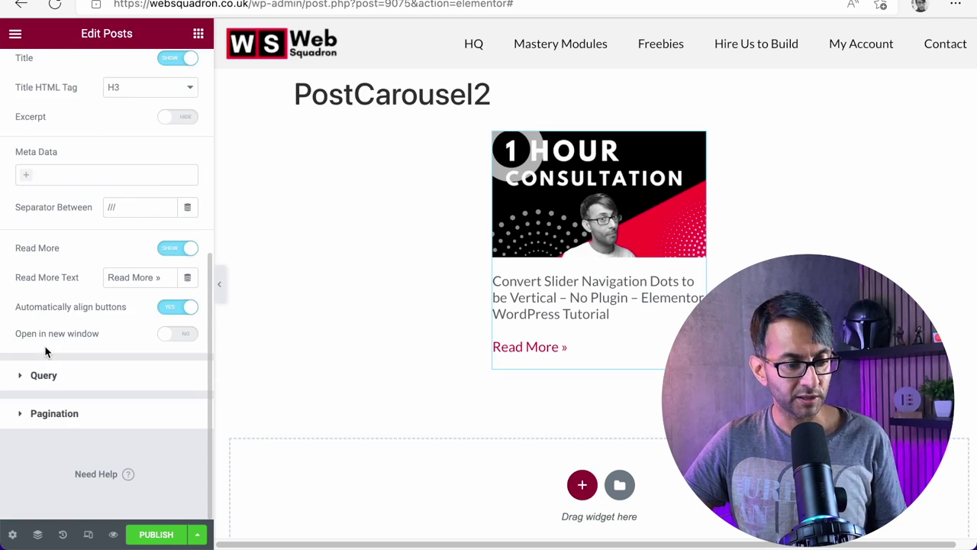
left_click(52, 375)
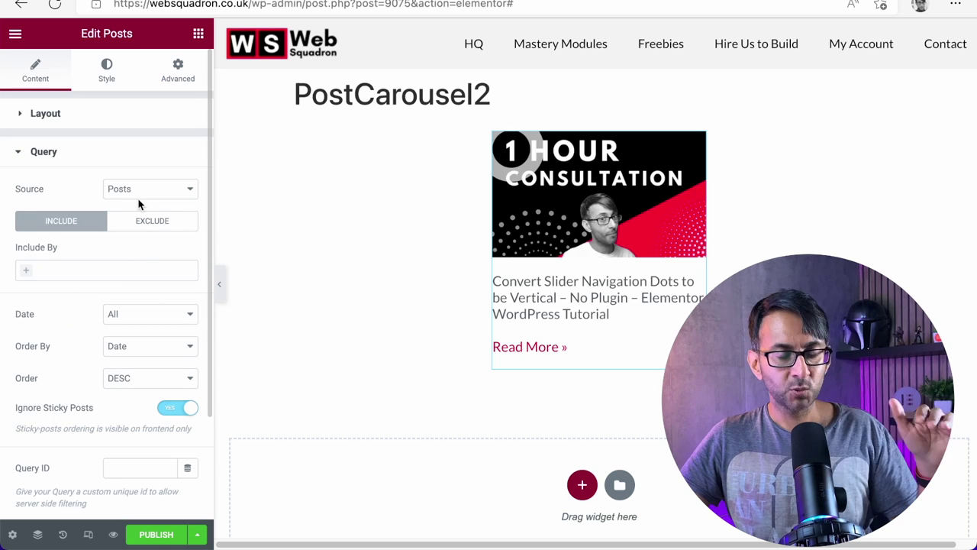
left_click(154, 224)
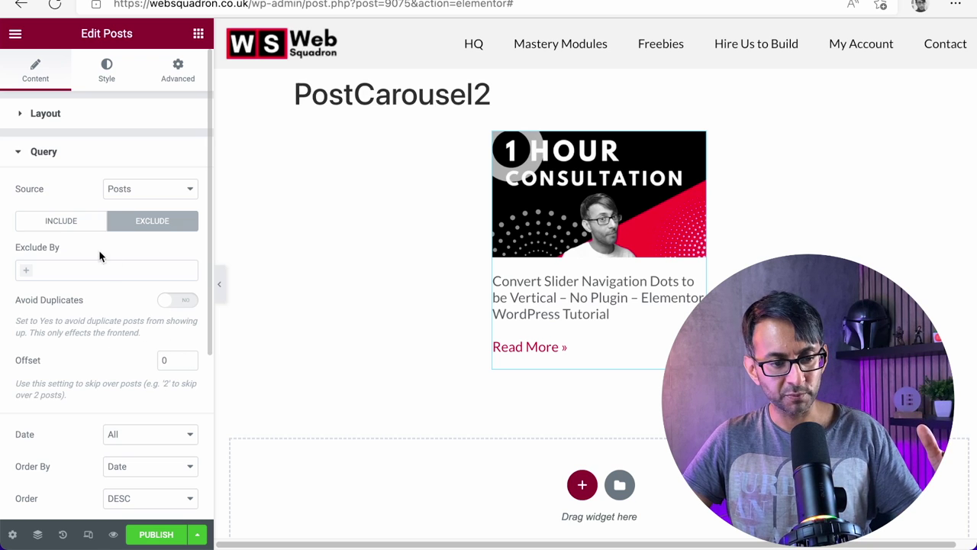
left_click(84, 227)
left_click(169, 228)
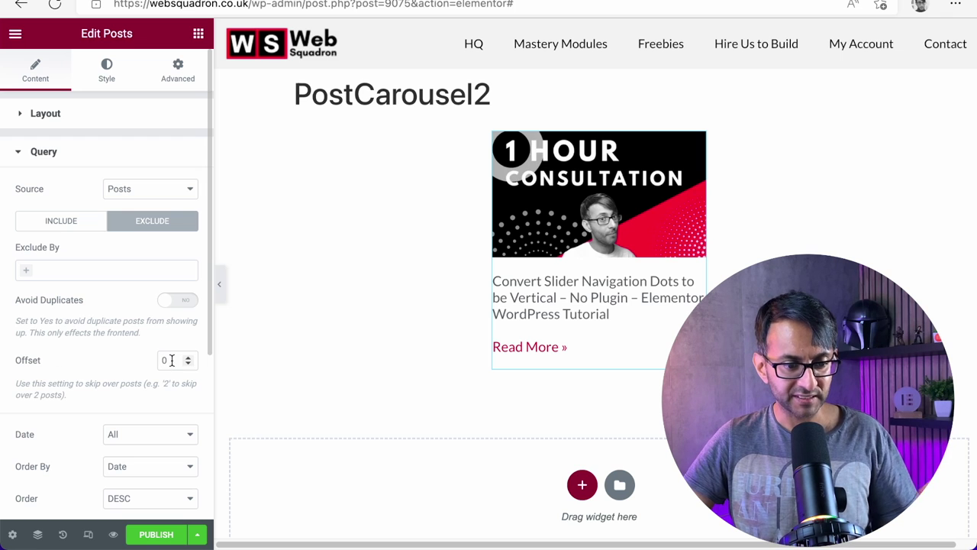
double_click(171, 361)
type("1")
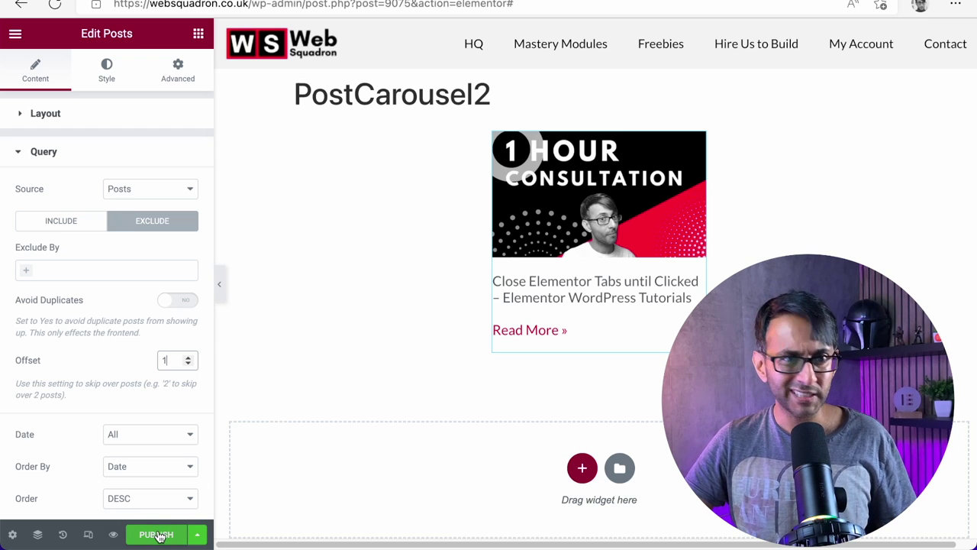
Step: Publish the PostCarousel2 template and copy its section
left_click(157, 535)
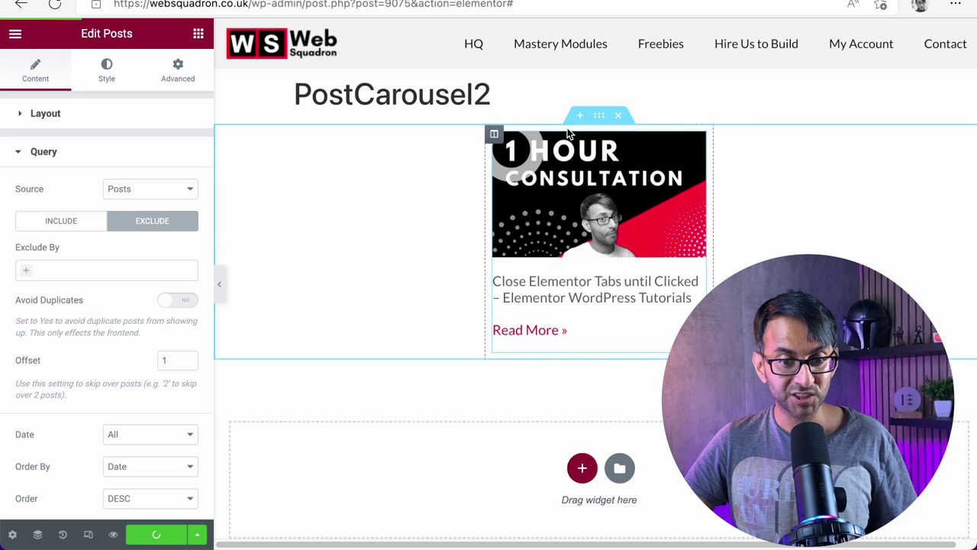
right_click(598, 119)
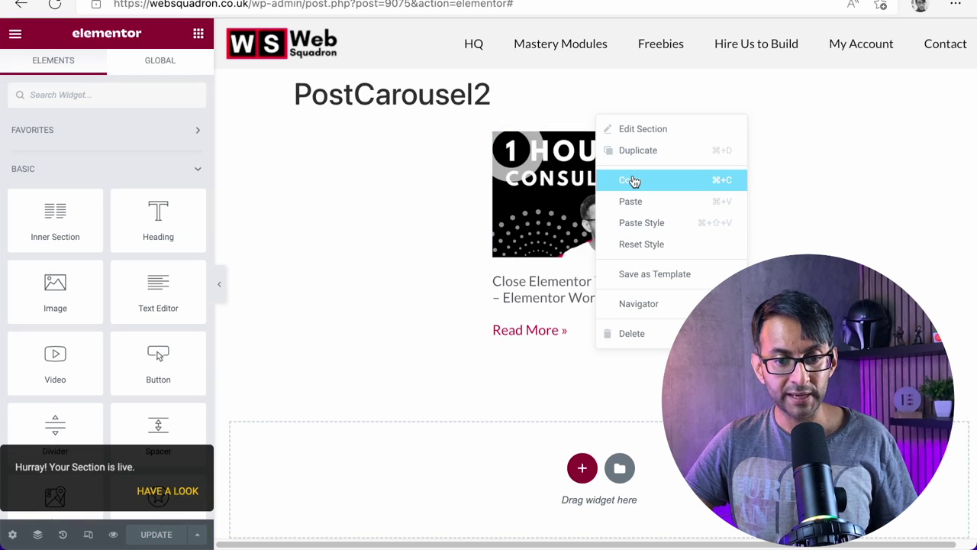
left_click(633, 181)
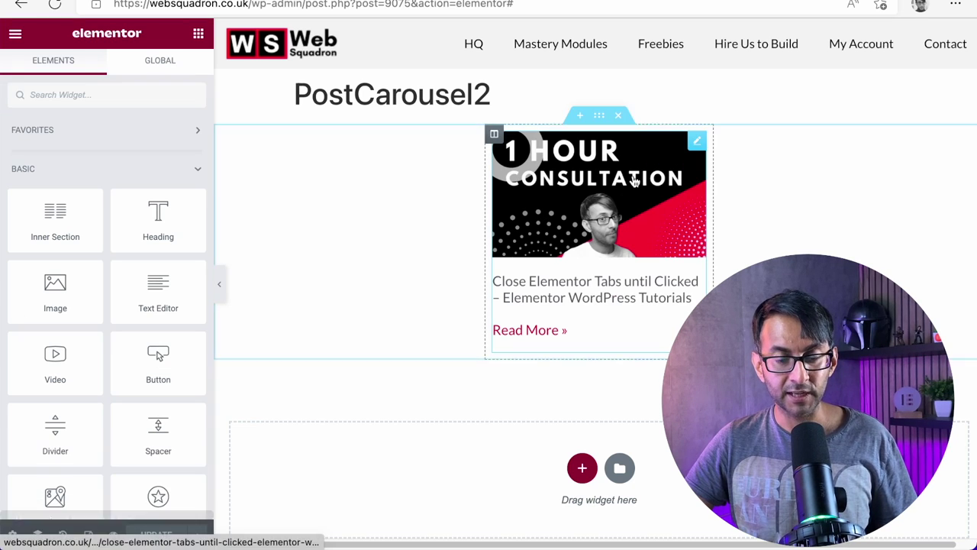
Step: Return to the templates list and create another Section template named PostCarousel3
left_click(21, 5)
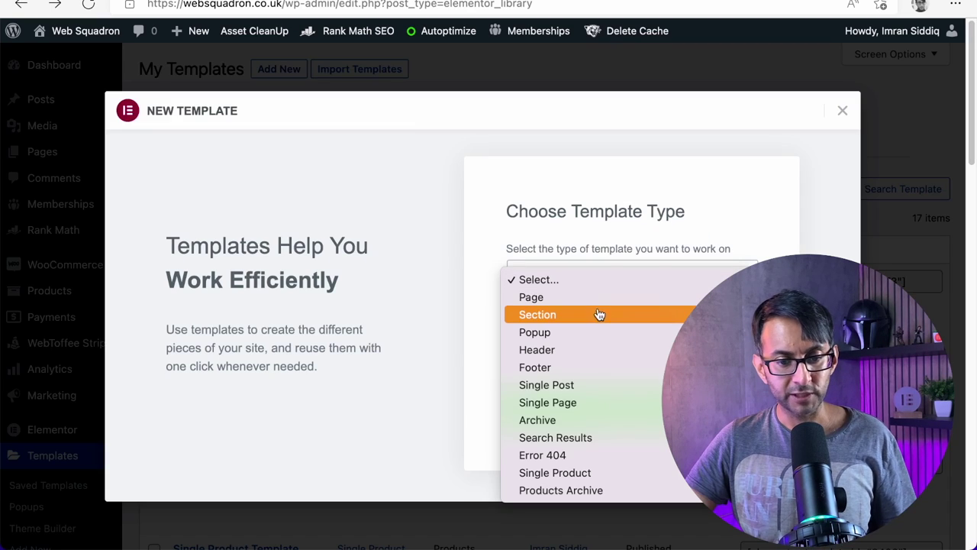
left_click(590, 323)
left_click(572, 353)
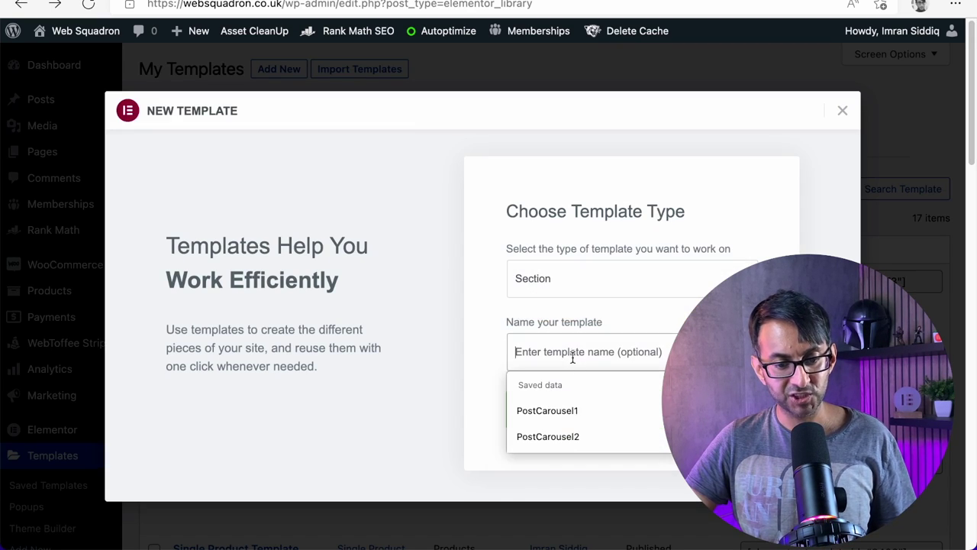
left_click(580, 435)
key("BackSpace")
type("3")
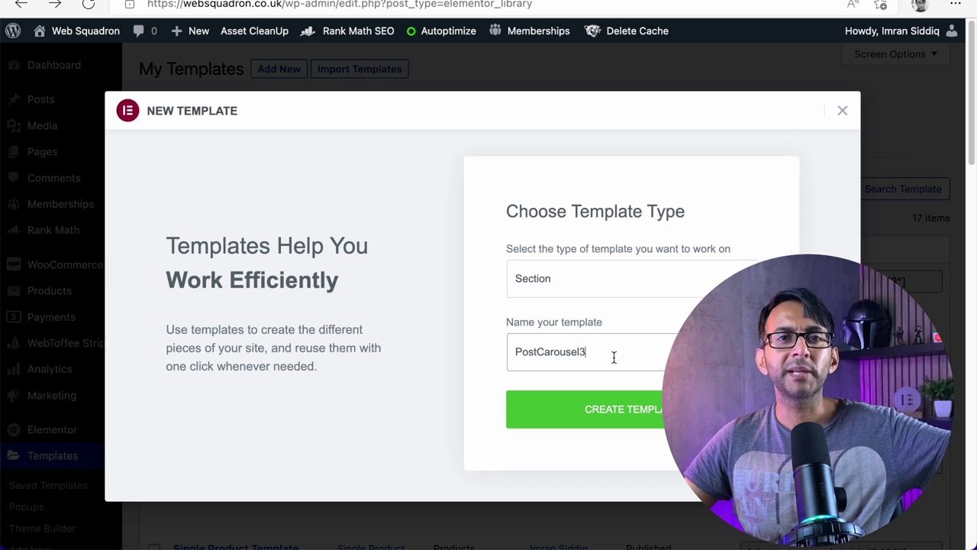
left_click(635, 410)
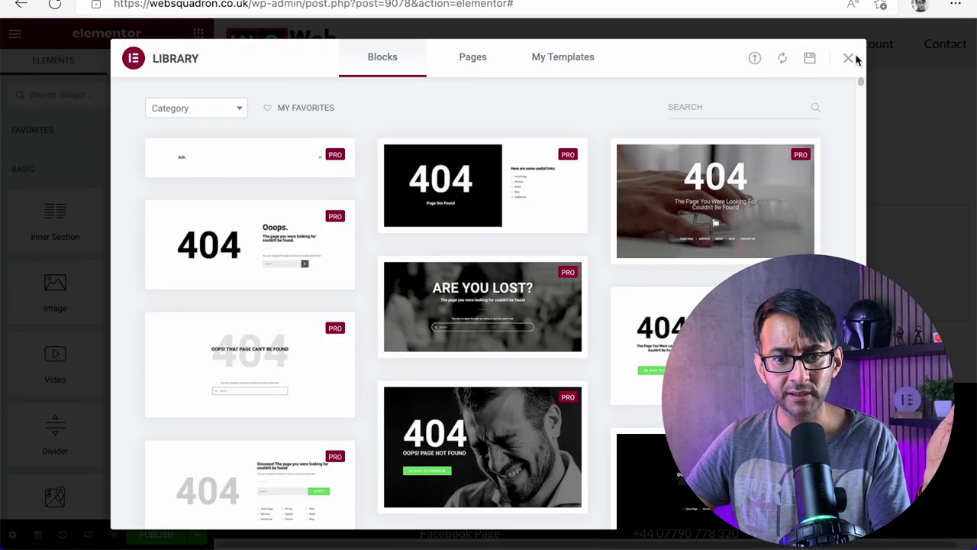
Step: Dismiss the template library and paste the section copied from PostCarousel2 into PostCarousel3
left_click(849, 59)
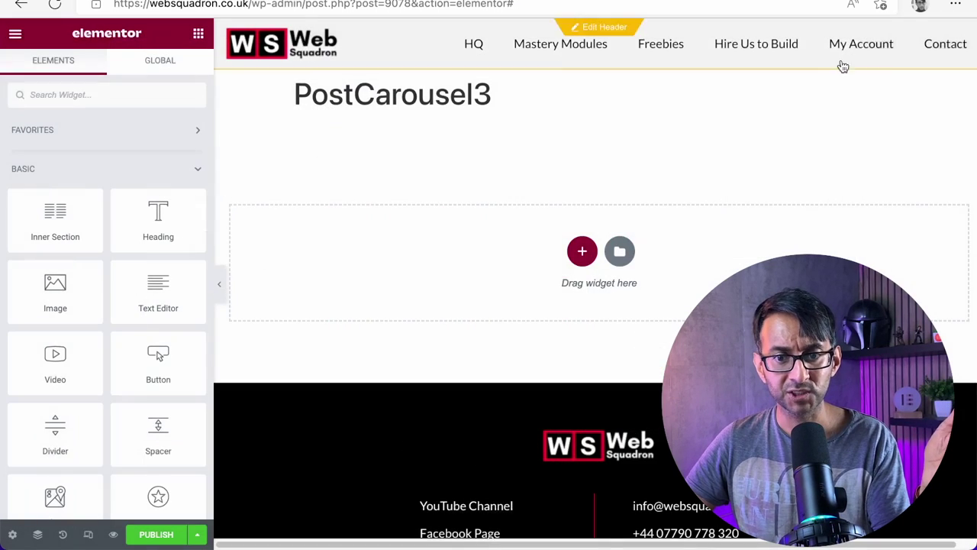
right_click(497, 245)
left_click(550, 253)
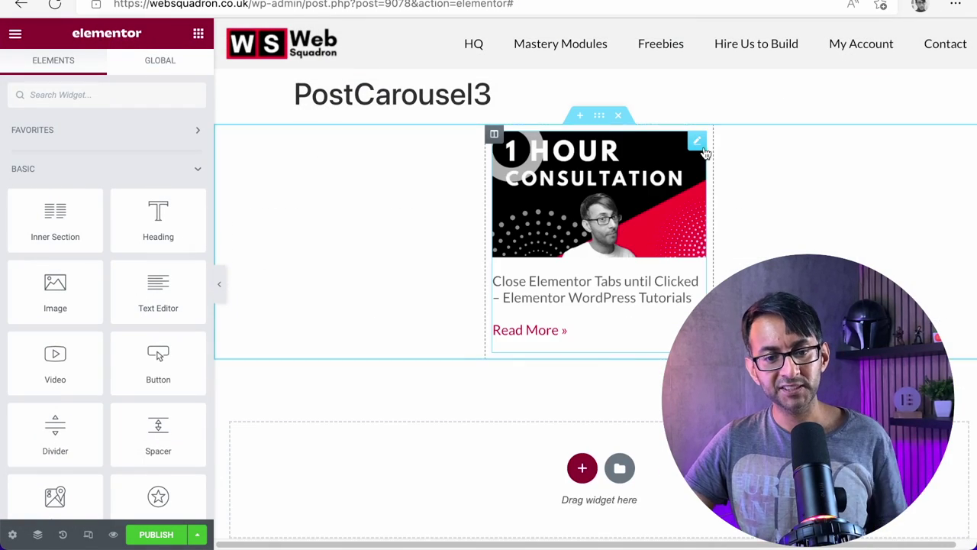
Step: Set the Posts widget's exclude query offset to 2 in PostCarousel3 and publish the template
left_click(698, 142)
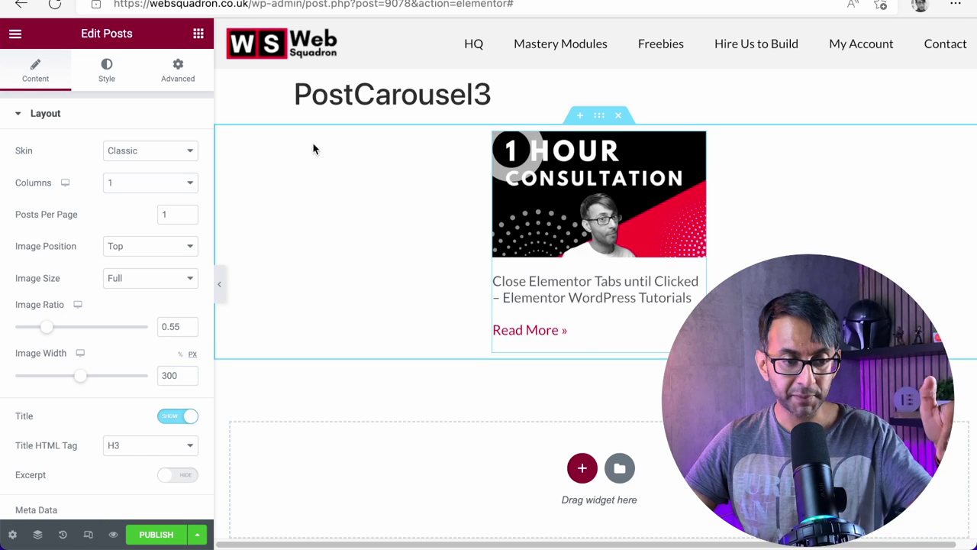
scroll(81, 305, "down", 4)
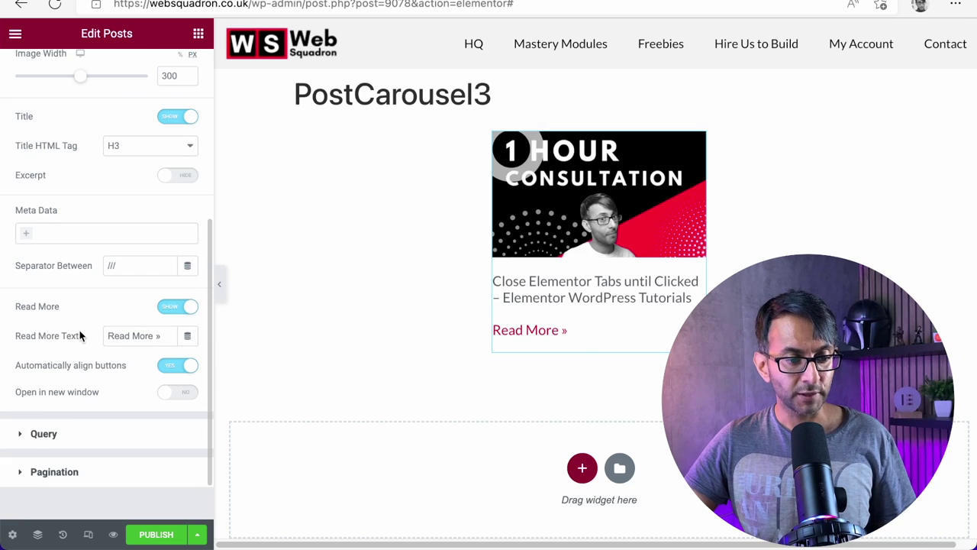
left_click(74, 441)
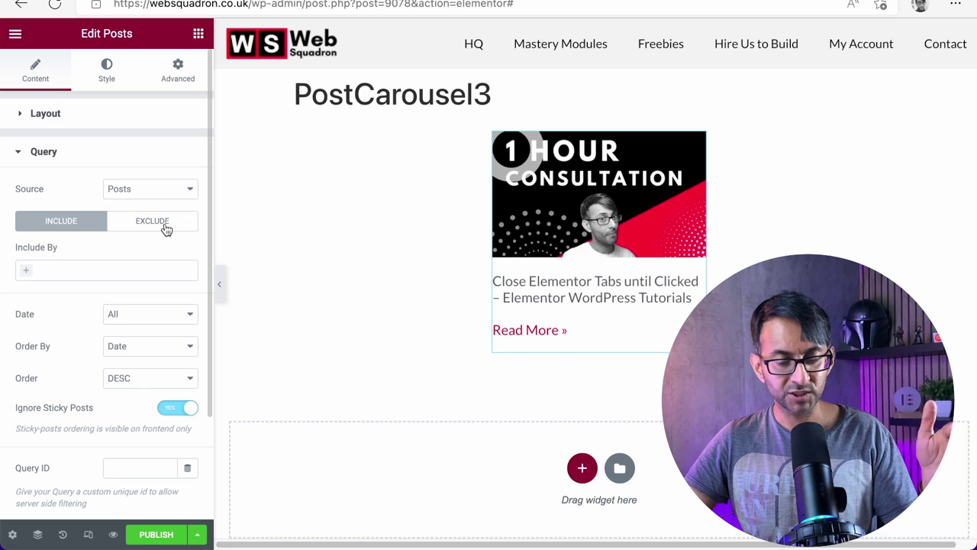
left_click(153, 221)
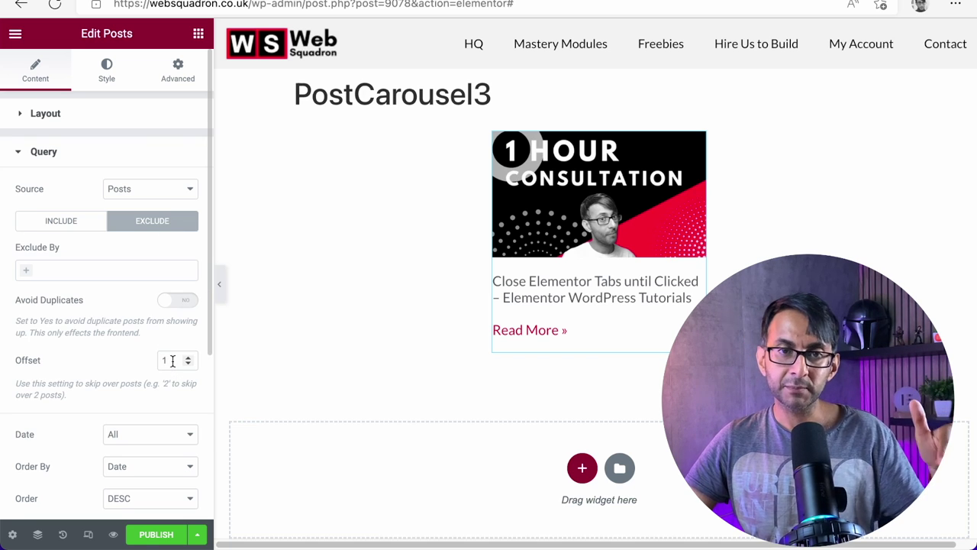
left_click(172, 361)
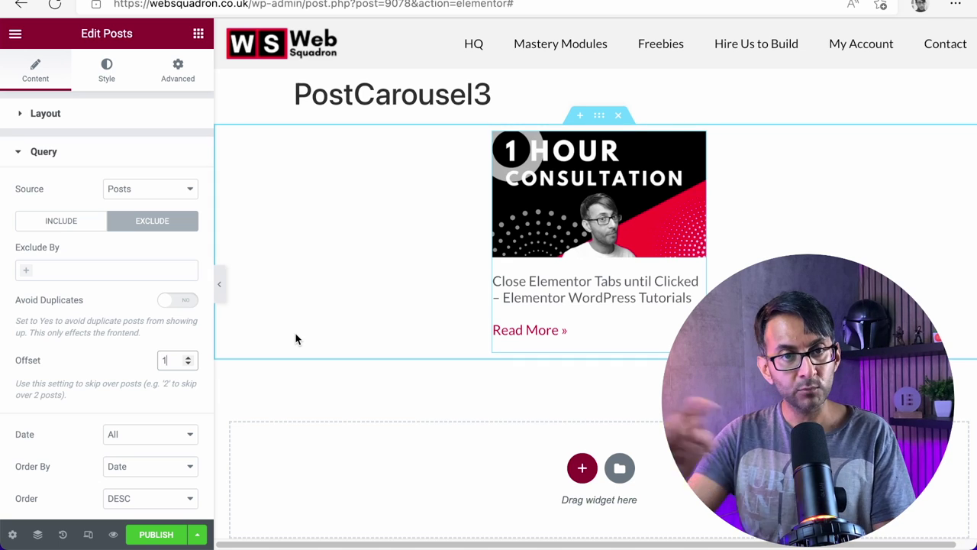
key("BackSpace")
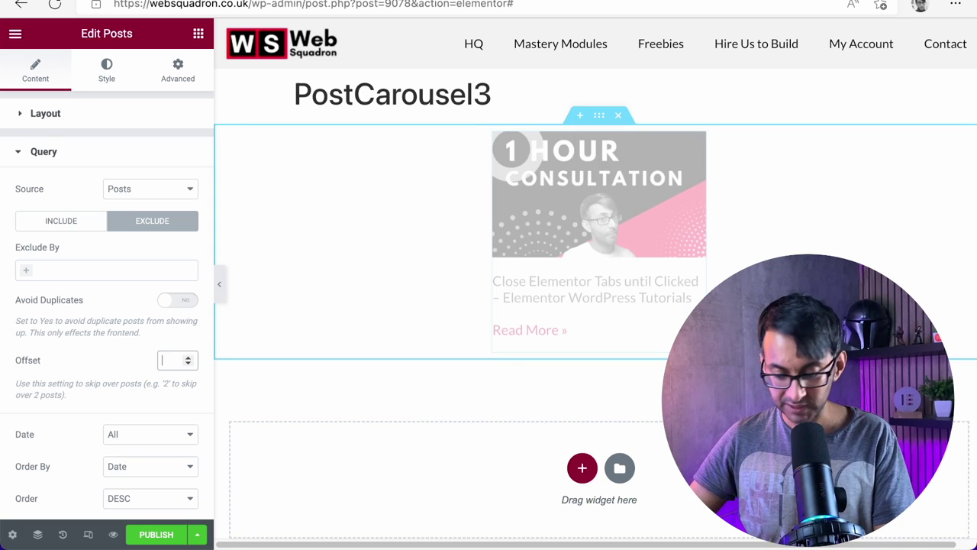
type("2")
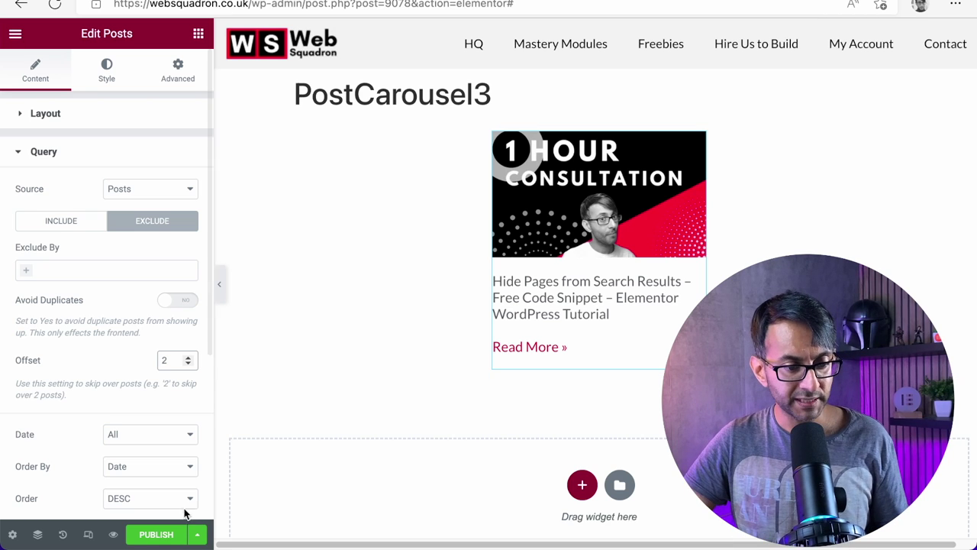
left_click(170, 535)
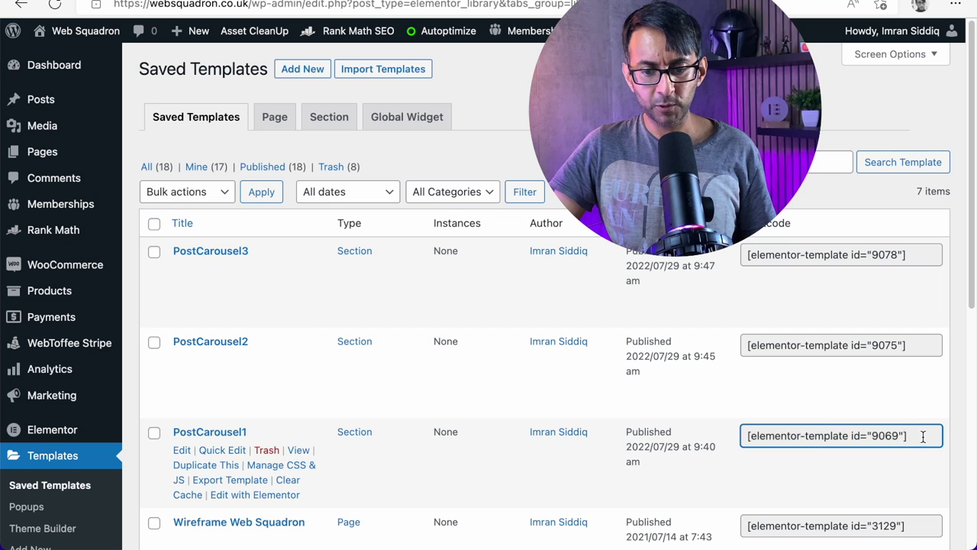
Step: Copy PostCarousel1's shortcode [elementor-template id="9069"] from Saved Templates into the content of the Testimonial Carousel's first slide
left_click_drag(923, 436, 745, 436)
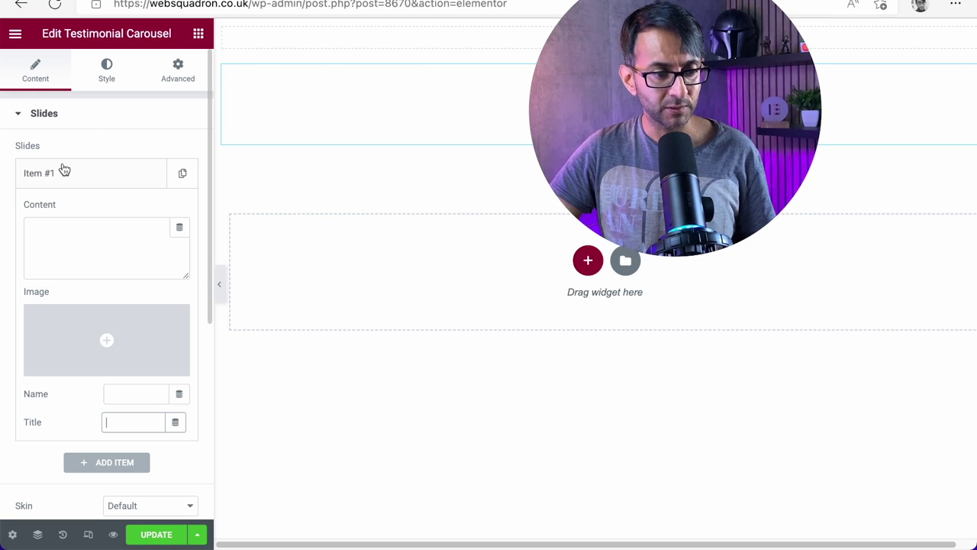
left_click(48, 236)
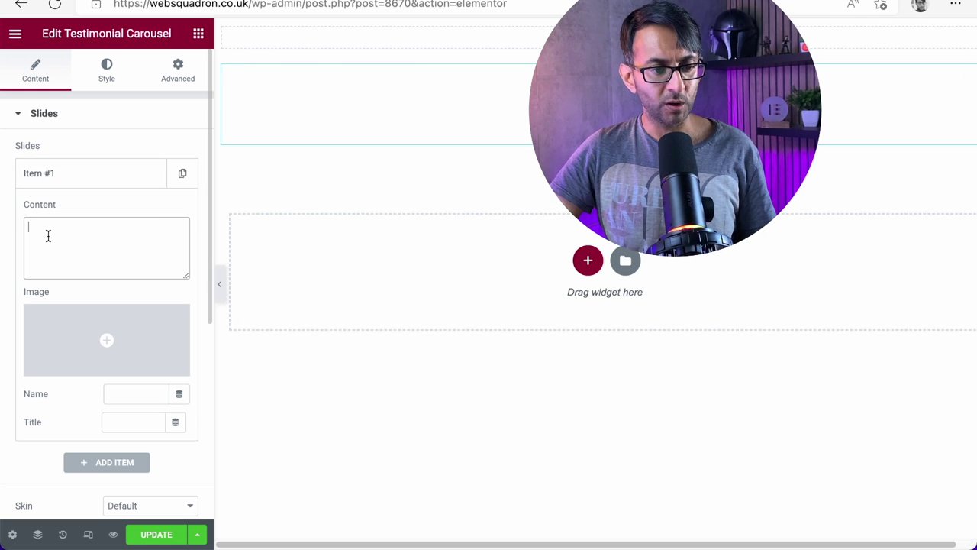
key("ctrl+v")
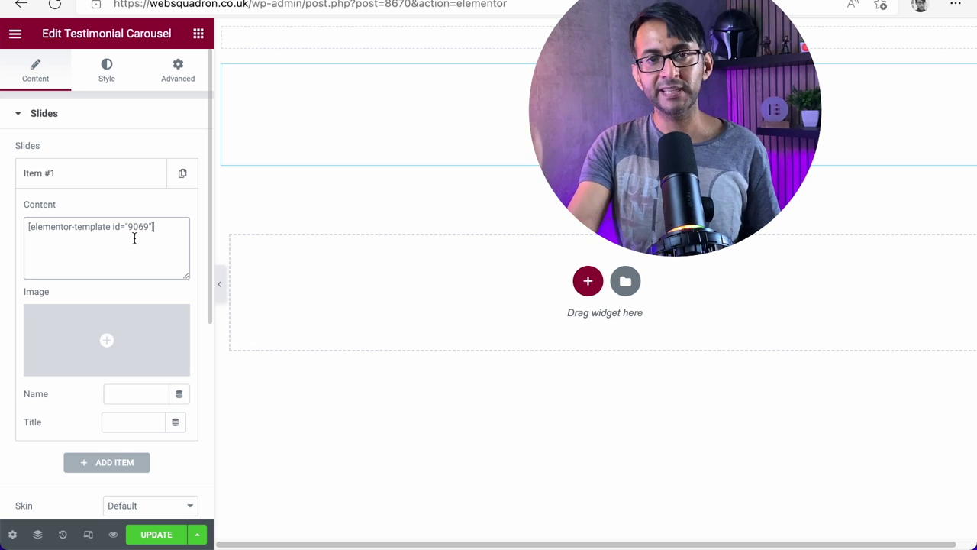
Step: Duplicate the Testimonial Carousel's first slide and open the duplicate's settings
left_click(95, 169)
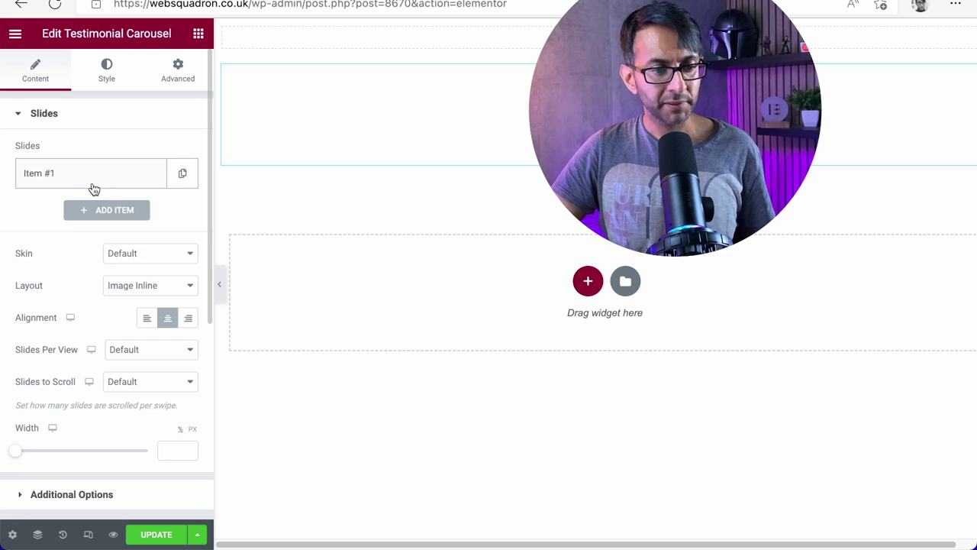
left_click(181, 182)
left_click(151, 218)
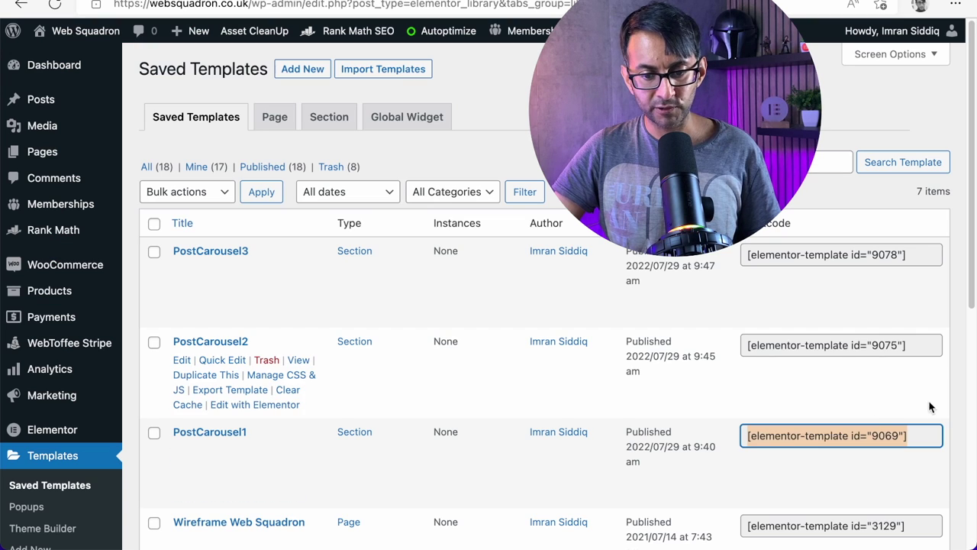
Step: Replace the second slide's content with PostCarousel2's shortcode [elementor-template id="9075"] copied from Saved Templates
left_click(916, 344)
key("ctrl+c")
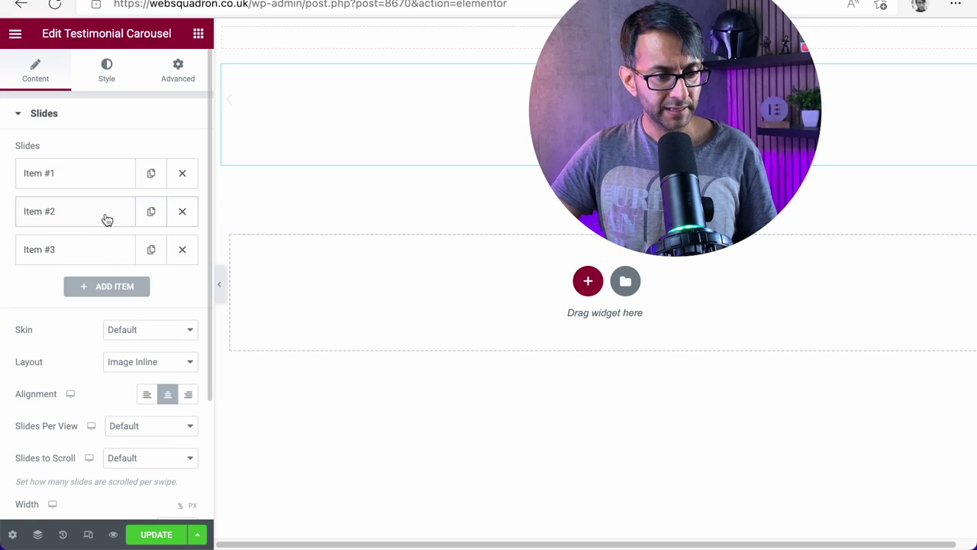
left_click(104, 217)
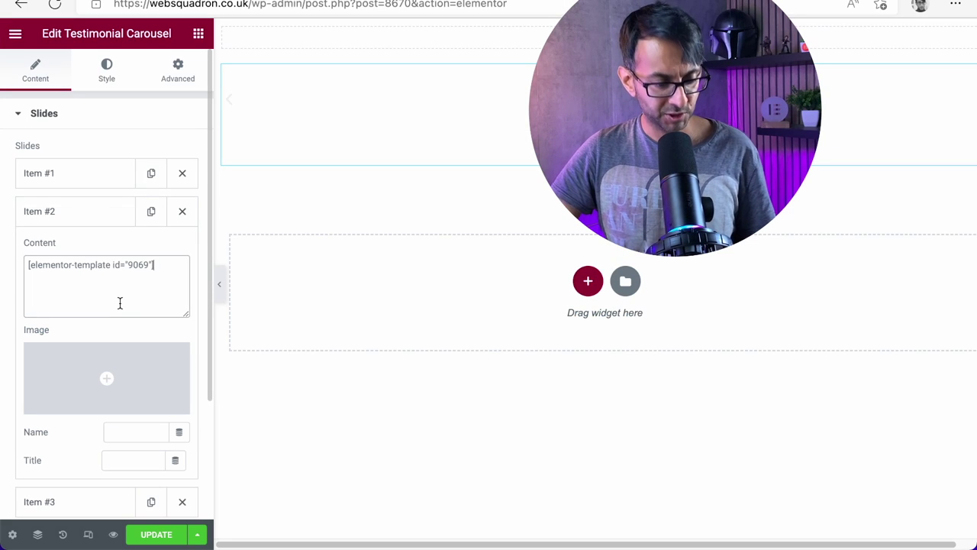
key("ctrl+a")
key("ctrl+v")
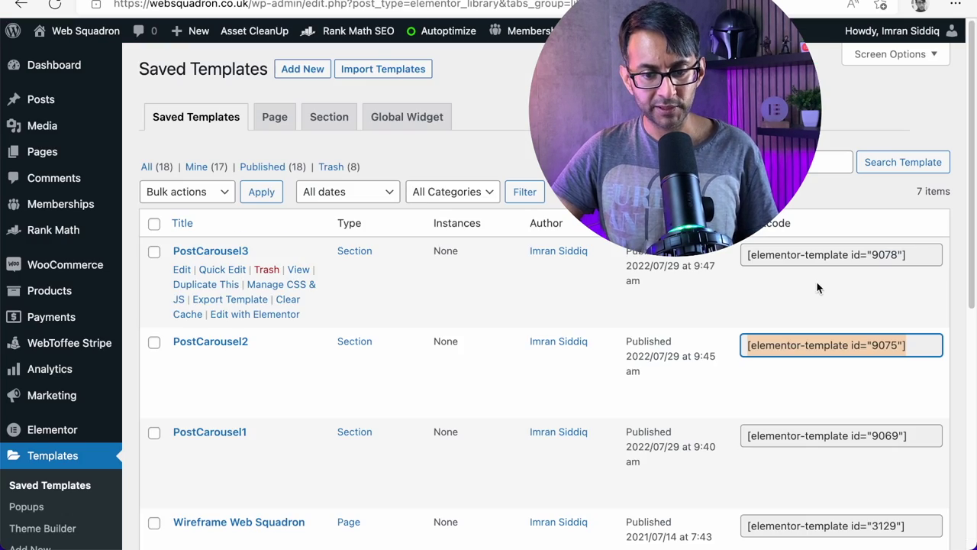
Step: Replace the third slide's content with PostCarousel3's shortcode [elementor-template id="9078"] copied from Saved Templates
left_click(888, 254)
key("ctrl+c")
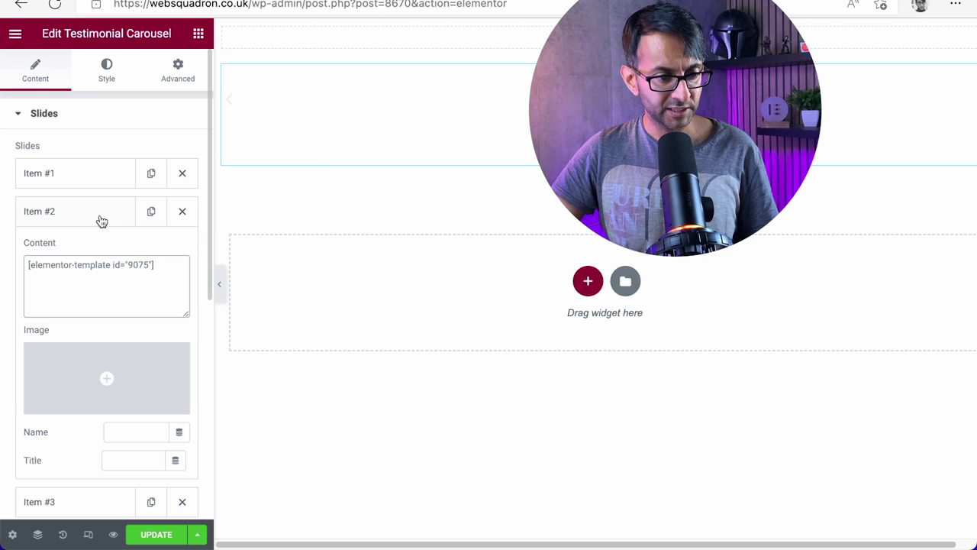
left_click(98, 214)
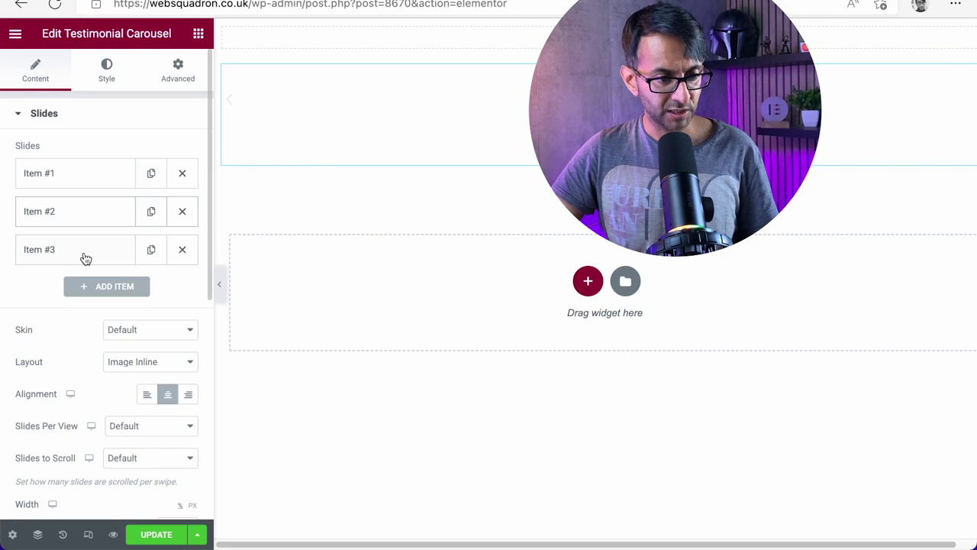
left_click(86, 258)
left_click(104, 321)
key("ctrl+a")
key("ctrl+v")
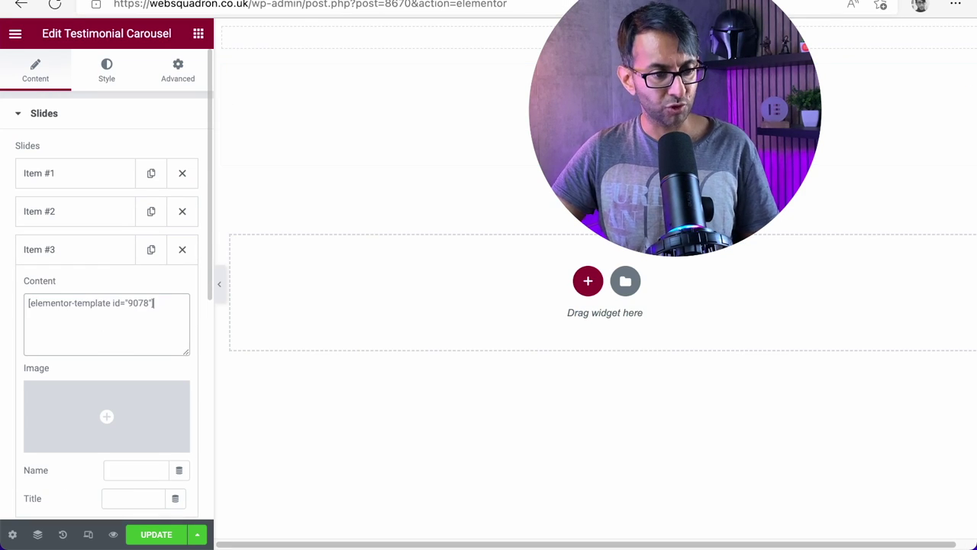
Step: Duplicate the Testimonial Carousel's third slide three times to make six slides
left_click(117, 251)
left_click(151, 252)
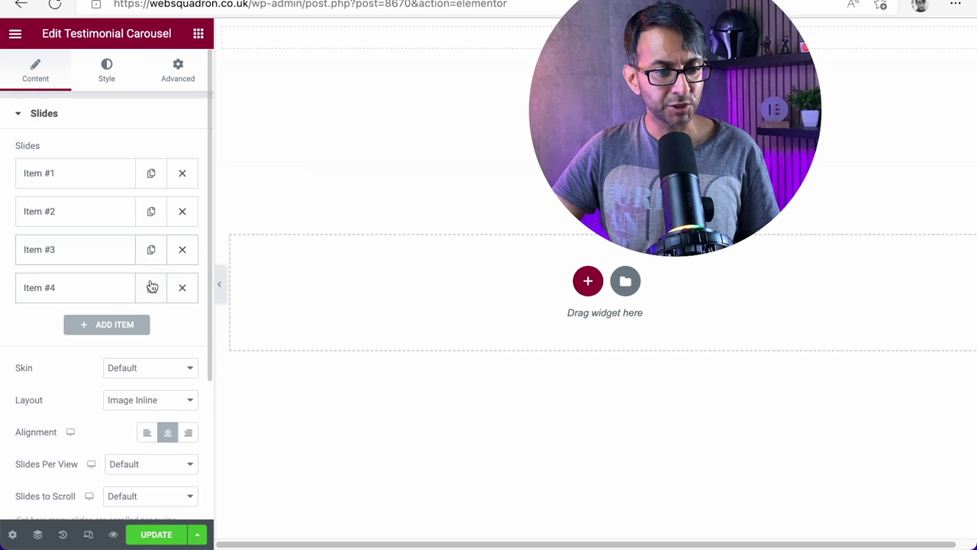
left_click(151, 288)
left_click(152, 326)
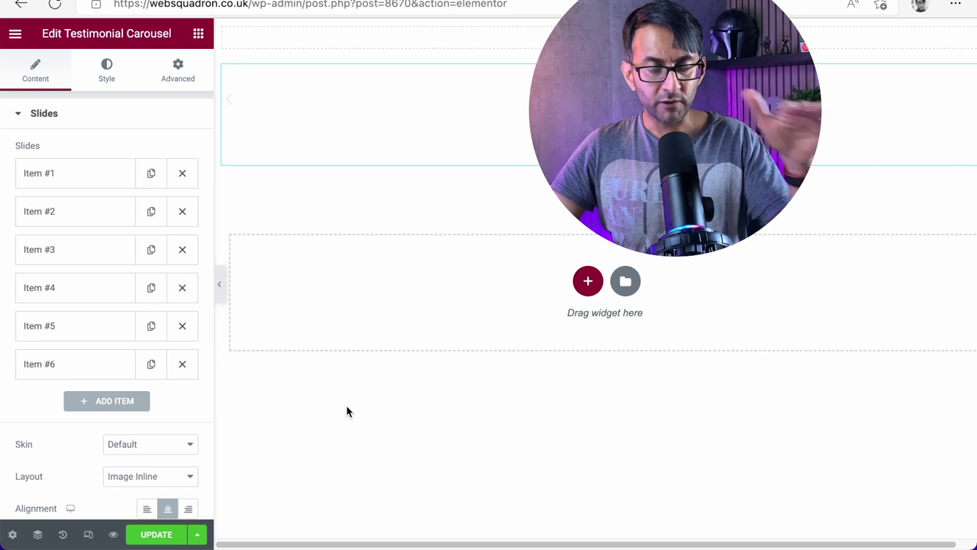
Step: Keep the Default skin and set the carousel to 4 slides per view and 1 slide to scroll
scroll(88, 342, "down", 1)
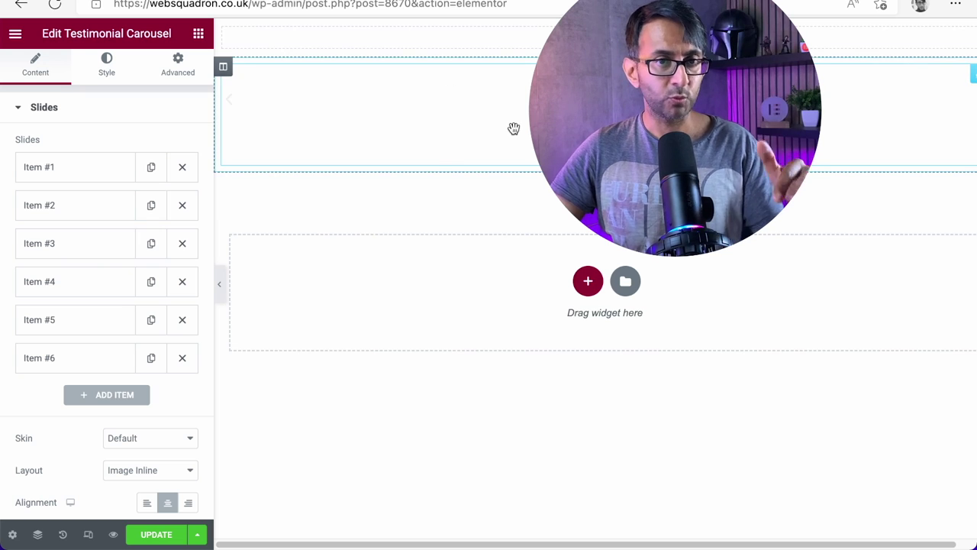
scroll(136, 304, "down", 1)
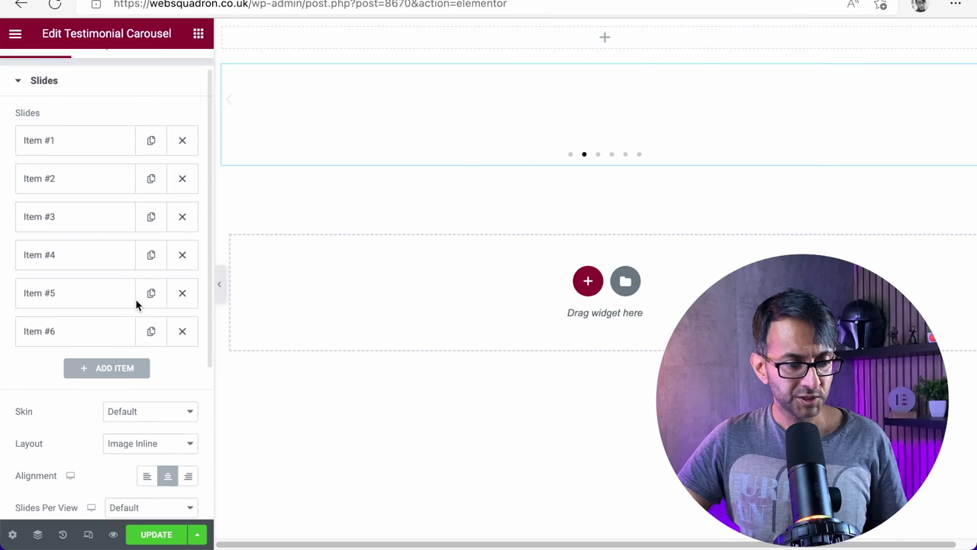
scroll(145, 305, "down", 2)
left_click(148, 264)
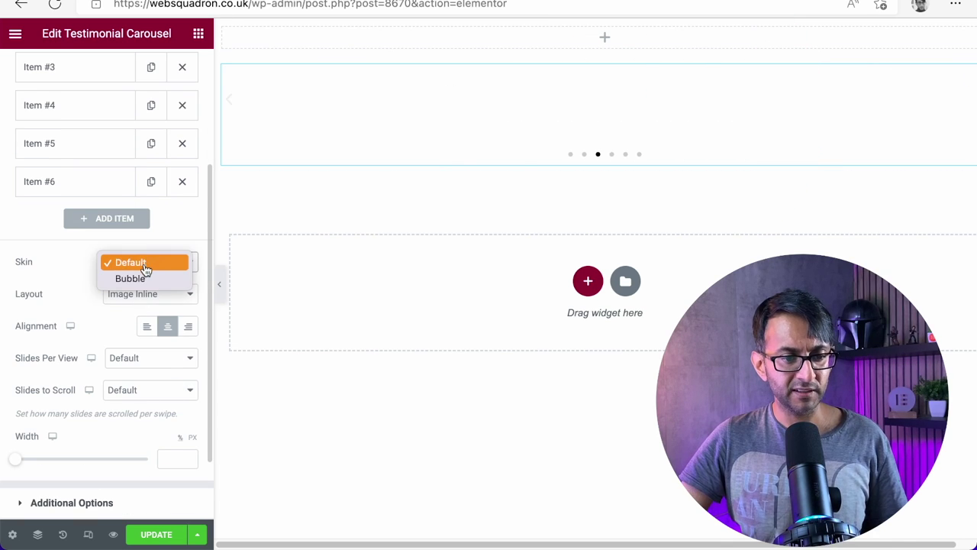
left_click(145, 267)
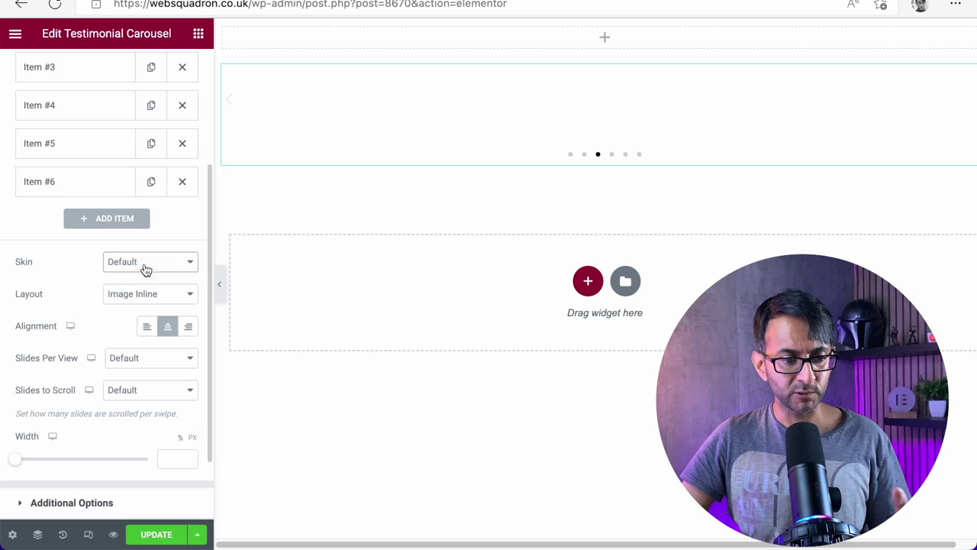
left_click(162, 360)
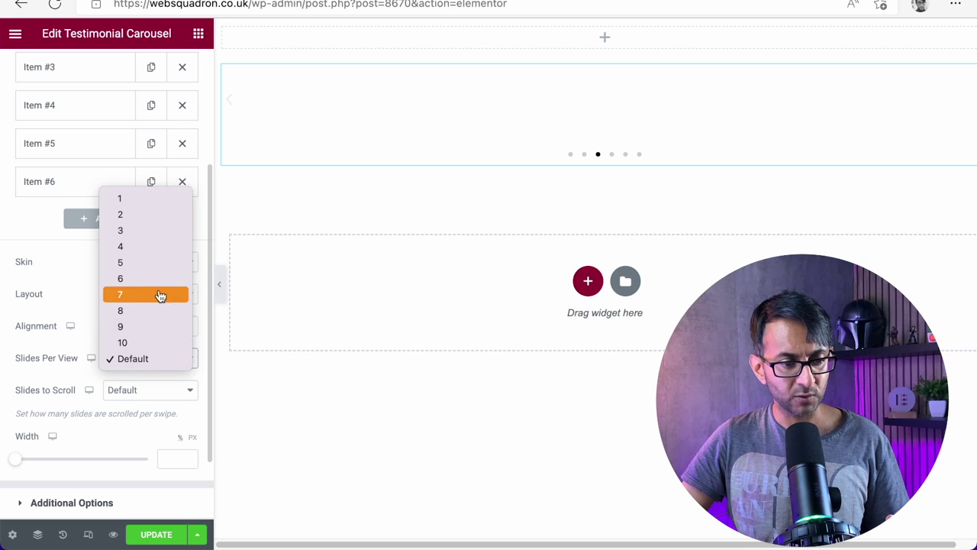
left_click(170, 247)
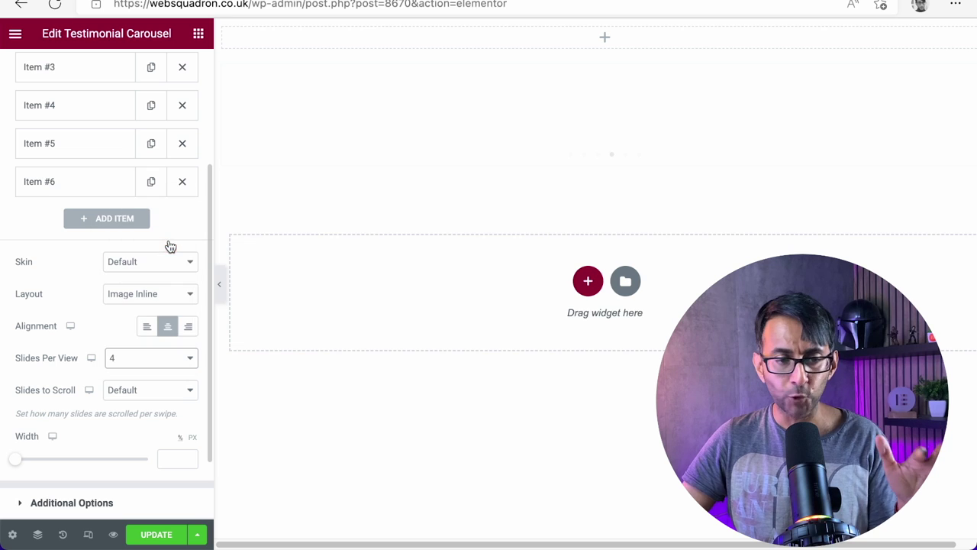
left_click(145, 397)
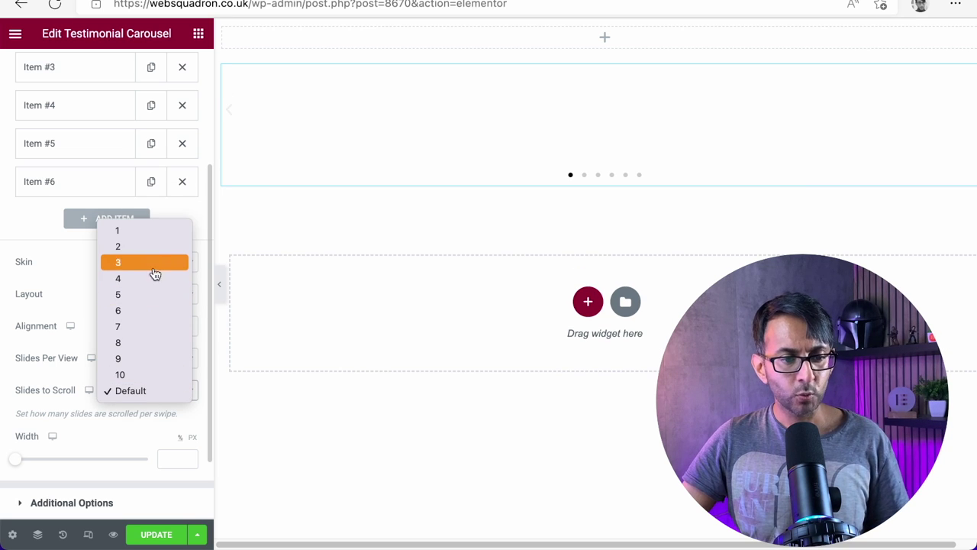
left_click(158, 232)
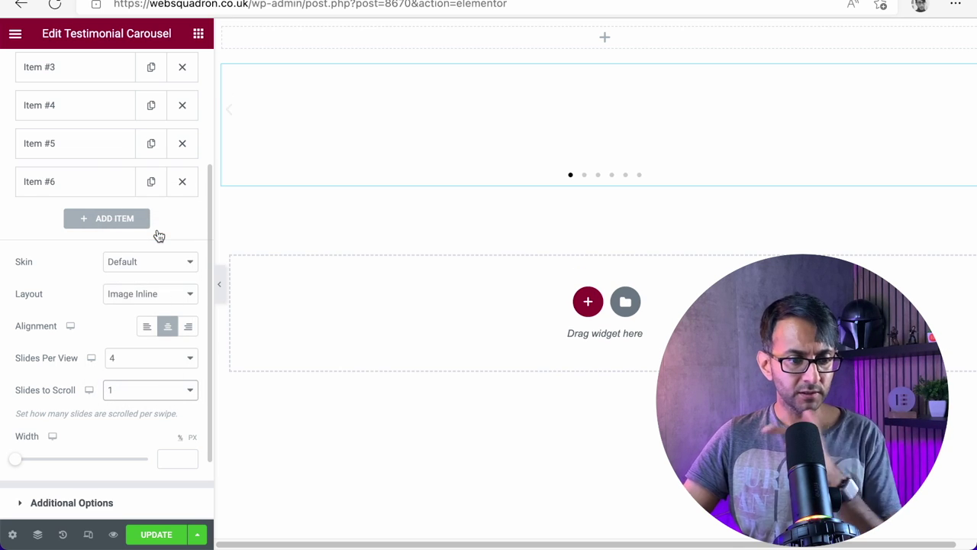
Step: Hide the carousel's arrows and set its pagination to None in the additional options
scroll(76, 382, "down", 2)
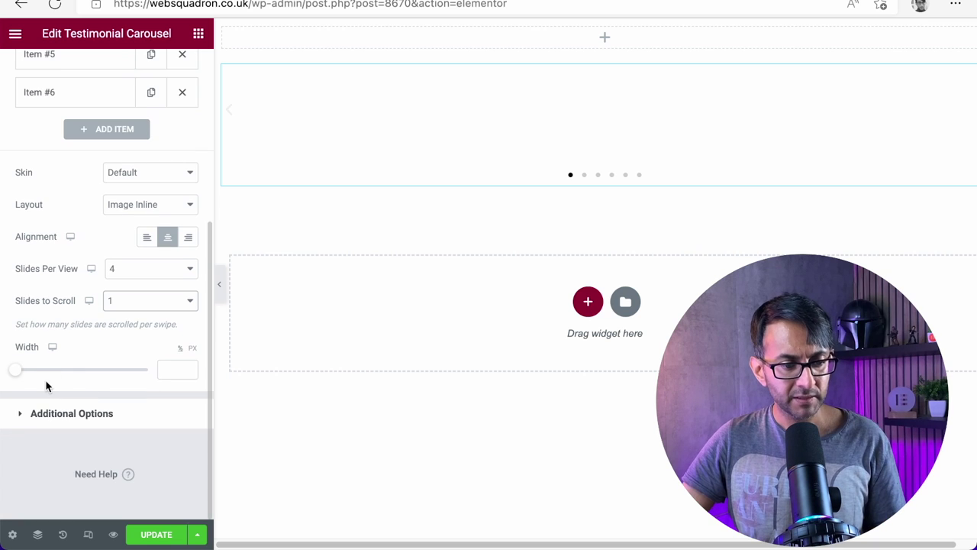
left_click(100, 416)
left_click(172, 193)
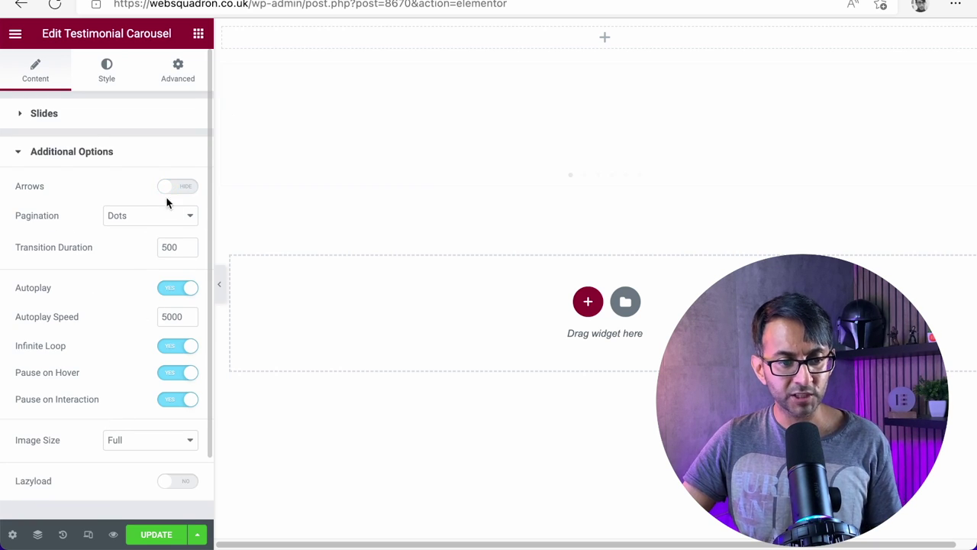
left_click(152, 218)
left_click(153, 204)
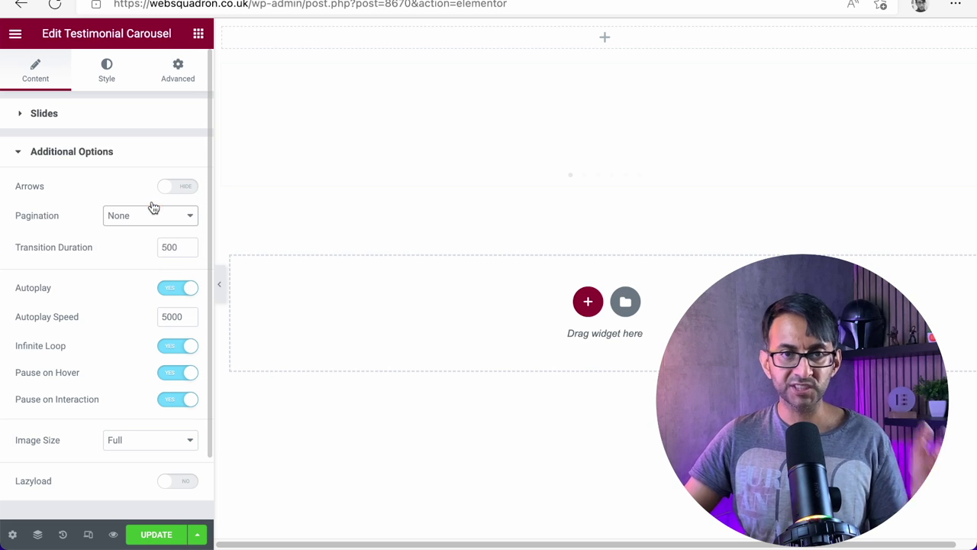
Step: Set the carousel's transition duration to 5000 and its autoplay speed to 0
left_click(160, 246)
type("0")
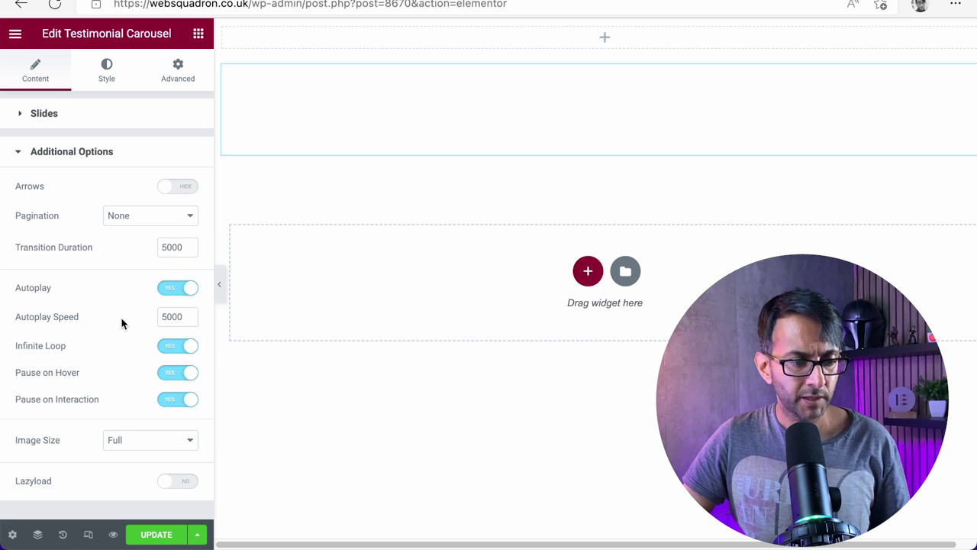
double_click(170, 319)
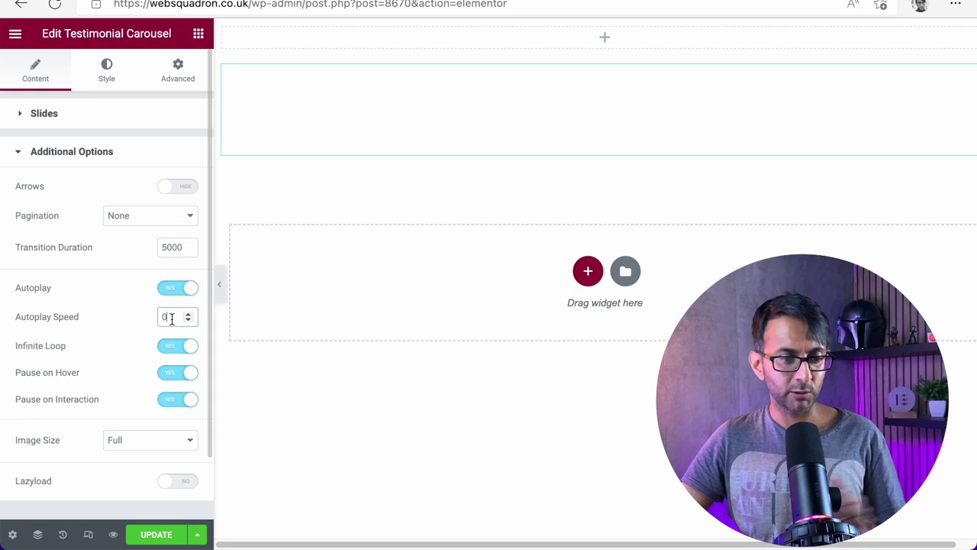
scroll(155, 327, "down", 1)
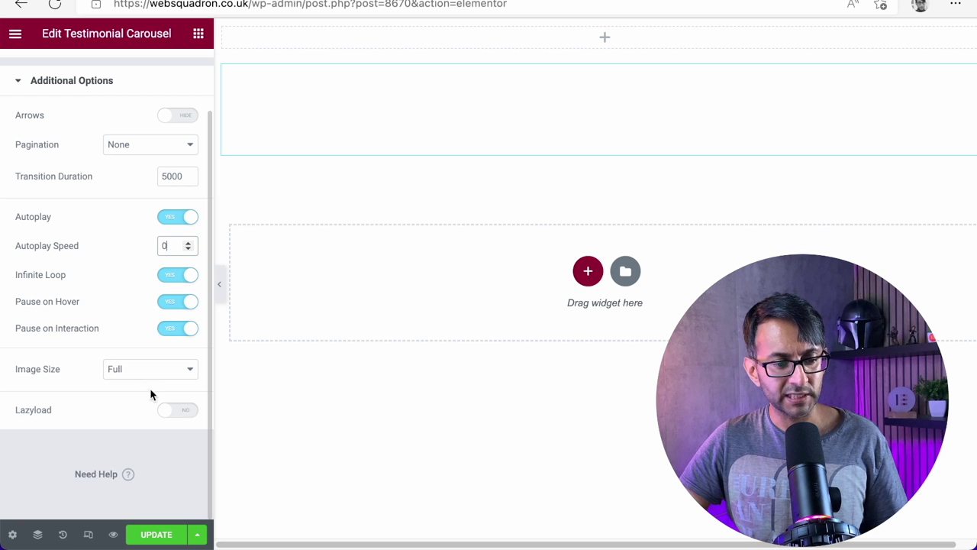
scroll(142, 412, "up", 1)
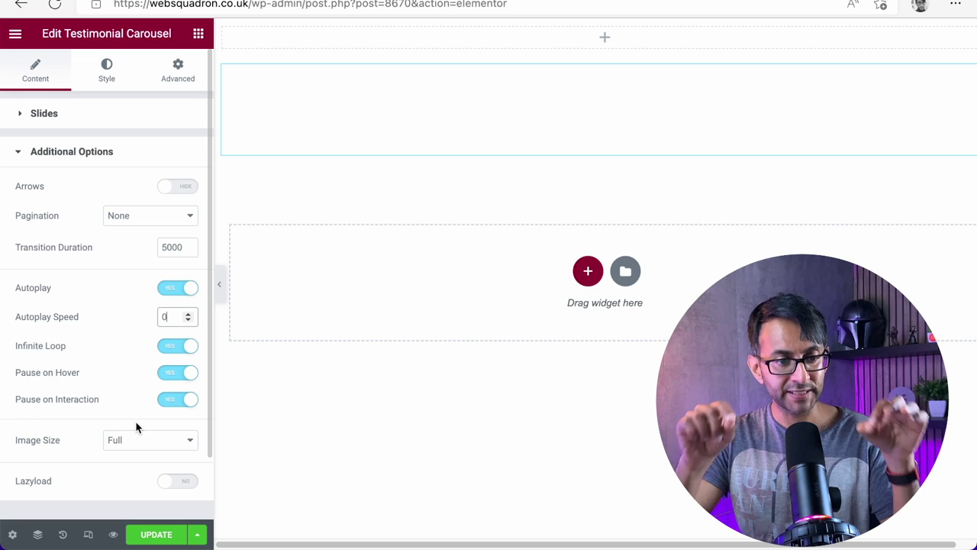
Step: Add custom CSS to the carousel: selector .swiper-wrapper{ transition-timing-function: linear !important; }
left_click(179, 73)
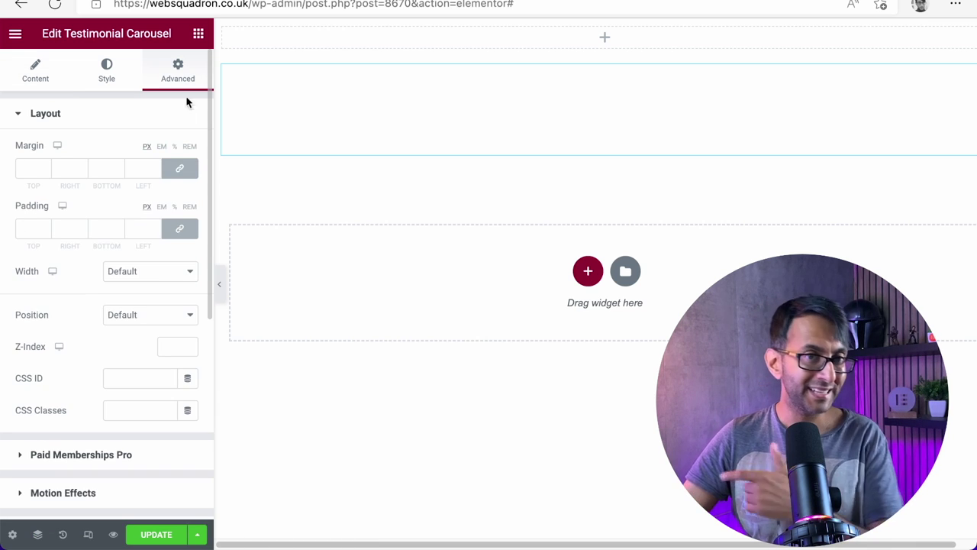
scroll(100, 252, "down", 5)
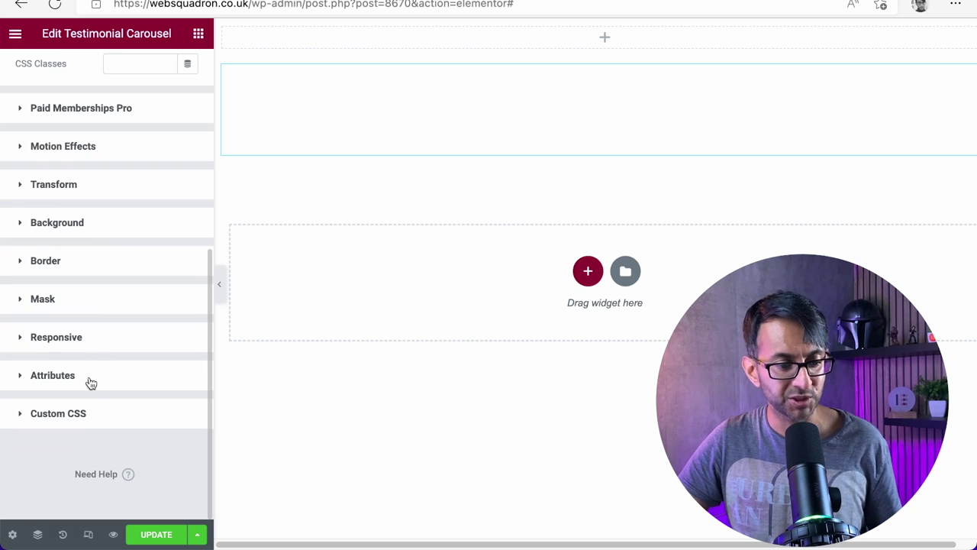
left_click(104, 424)
left_click(121, 339)
type("selector .swiper-wrapper{   transition-timing-function: linear !important; }")
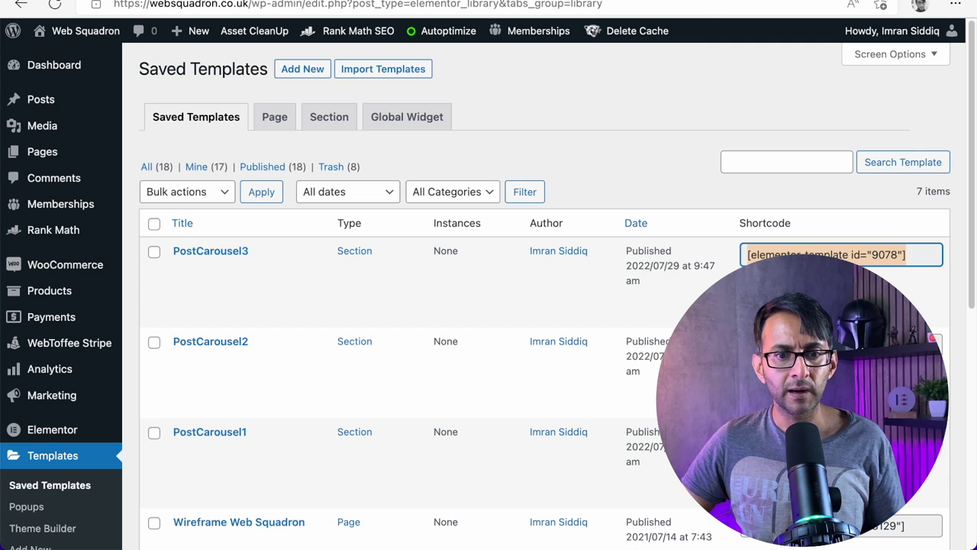
Step: Return to the carousel's page and review the first slide's content and the widget's custom CSS
left_click(691, 1)
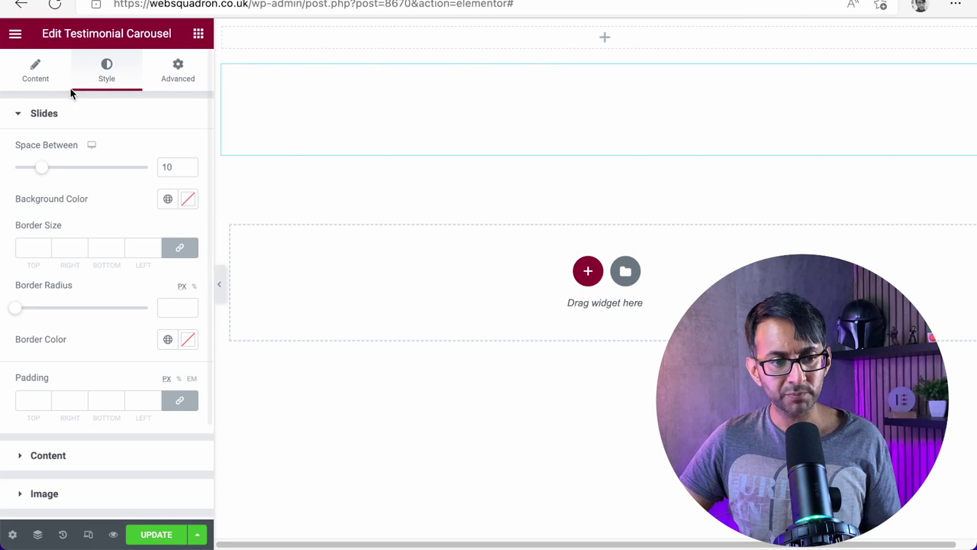
left_click(29, 86)
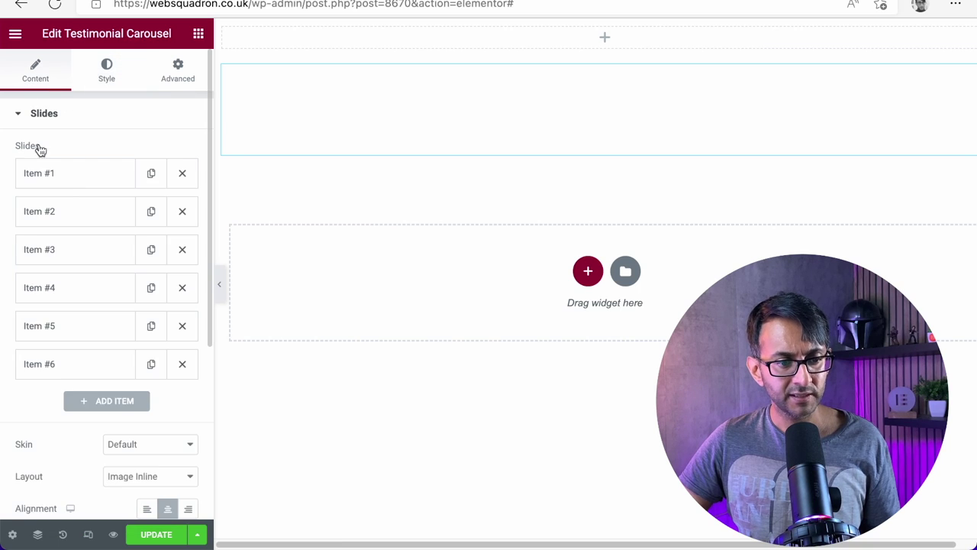
left_click(78, 180)
scroll(159, 308, "down", 7)
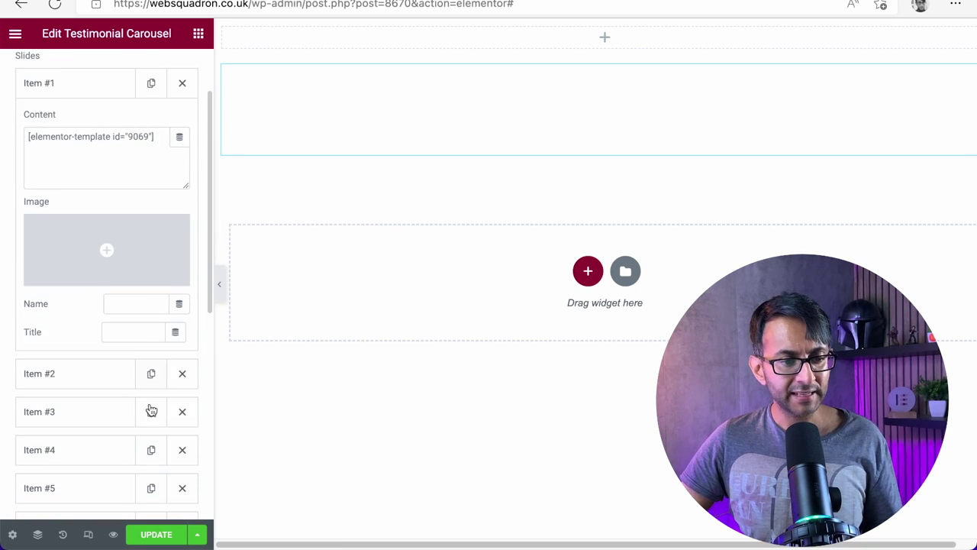
scroll(161, 195, "up", 7)
left_click(186, 76)
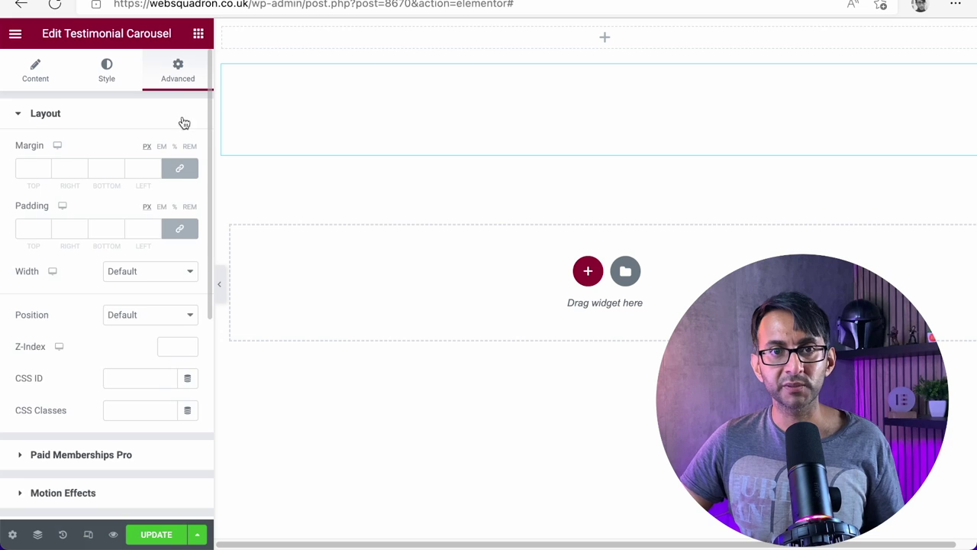
scroll(158, 386, "down", 10)
left_click(110, 423)
scroll(115, 401, "down", 4)
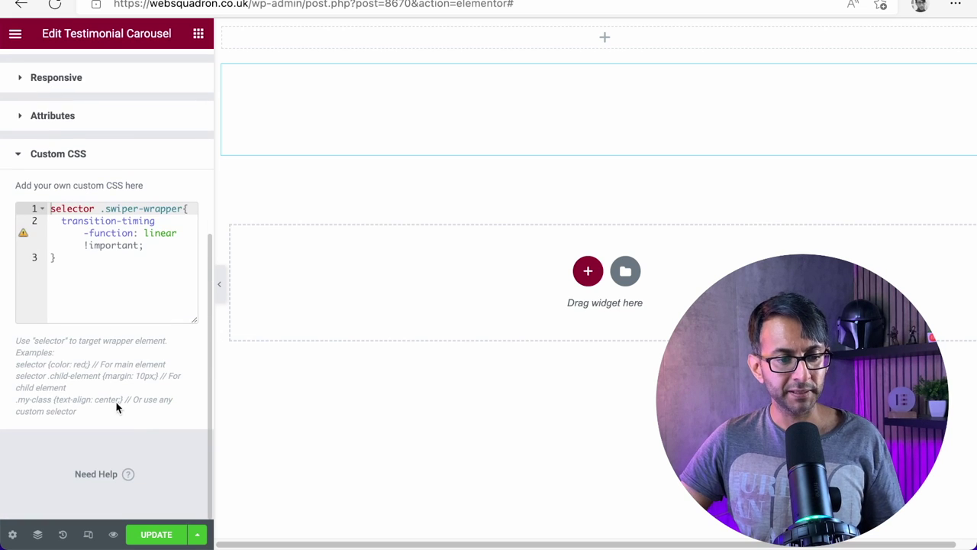
scroll(130, 214, "up", 4)
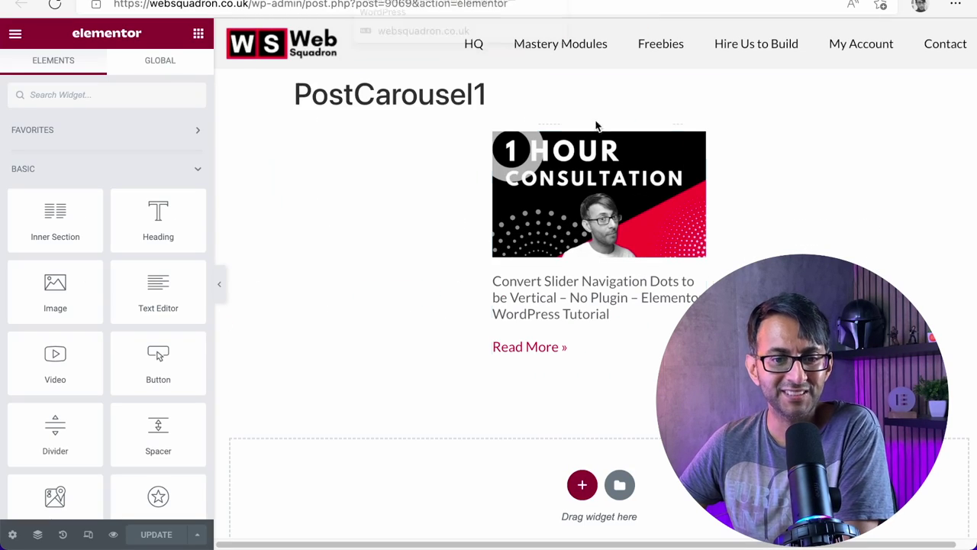
Step: Inspect the exclude offset in the query settings of PostCarousel1's Posts widget
left_click(699, 143)
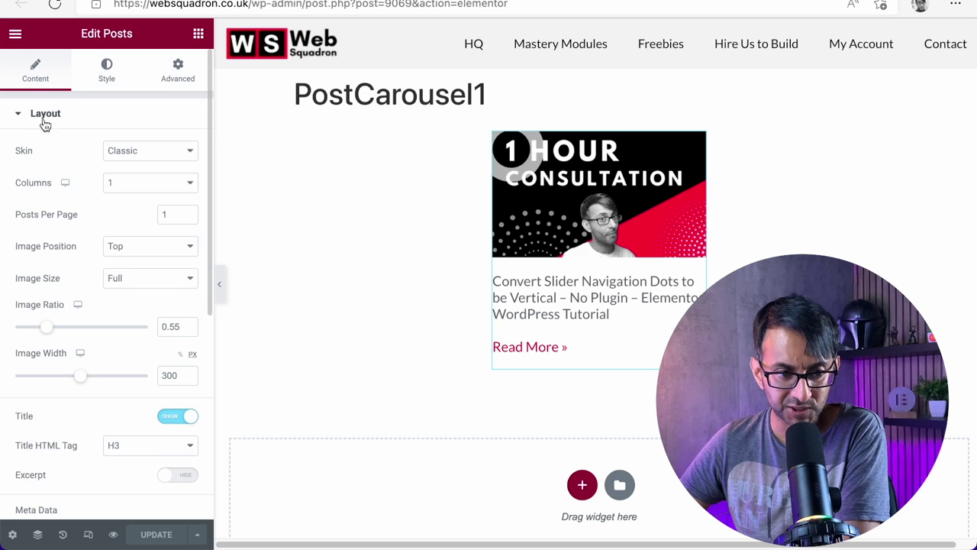
scroll(90, 315, "down", 5)
left_click(72, 383)
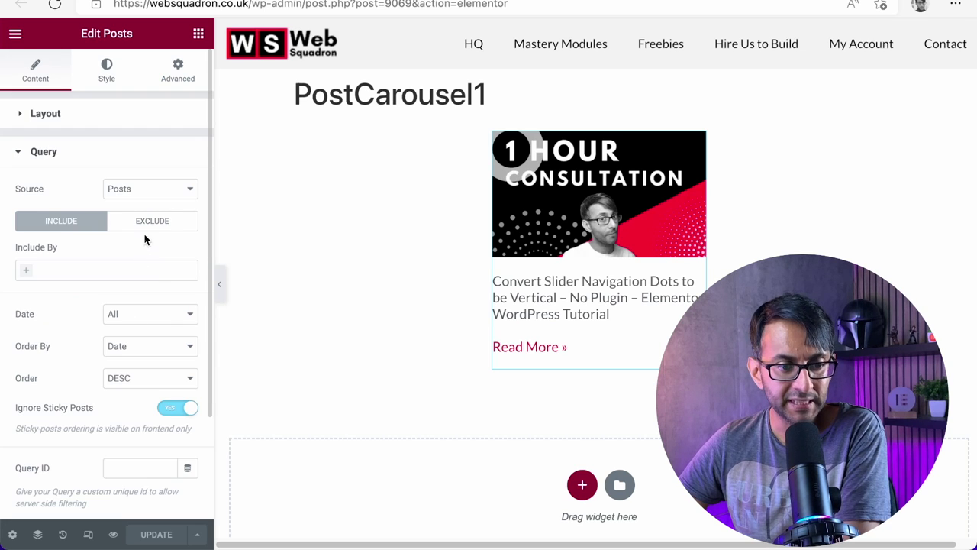
left_click(159, 221)
scroll(165, 413, "down", 1)
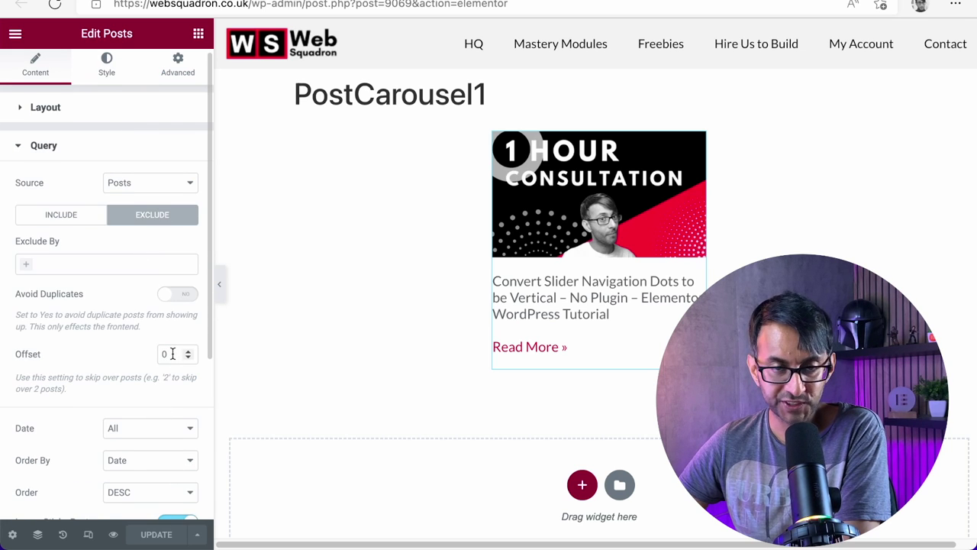